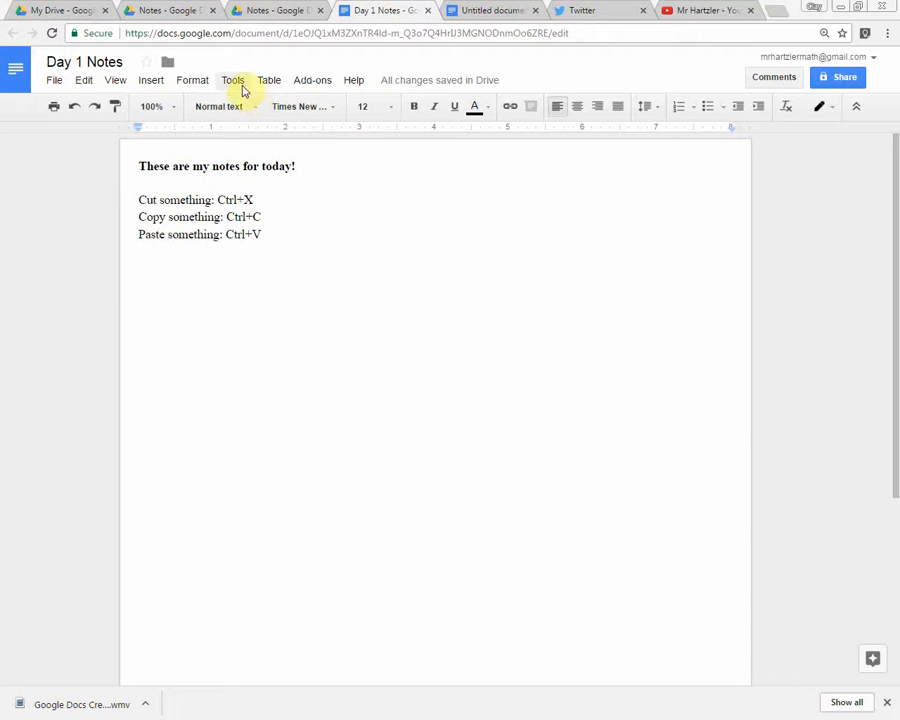
pyautogui.click(193, 82)
pyautogui.moveTo(222, 84)
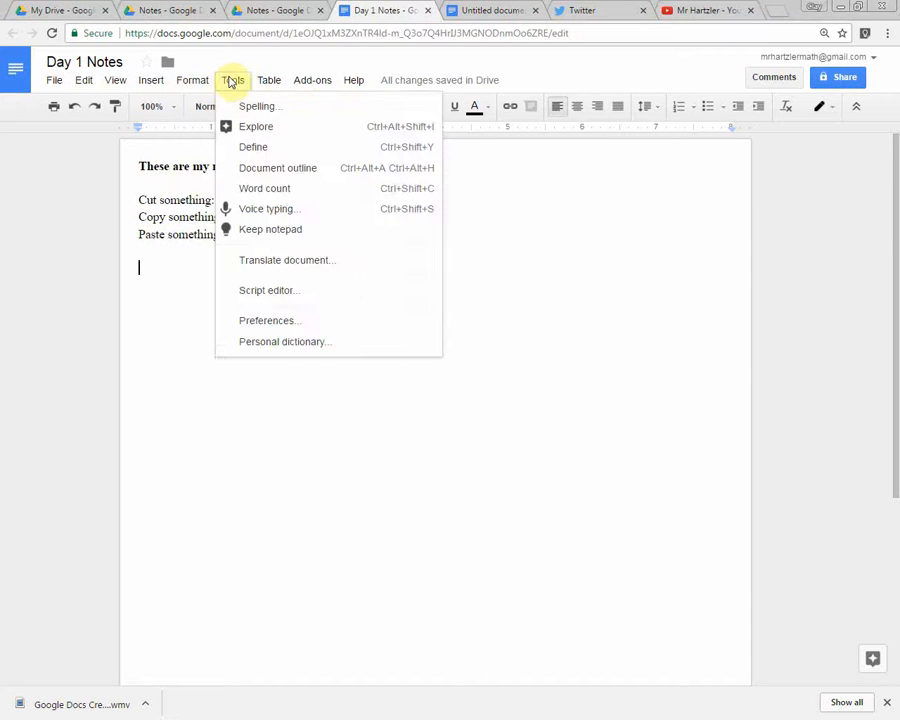
pyautogui.moveTo(58, 84)
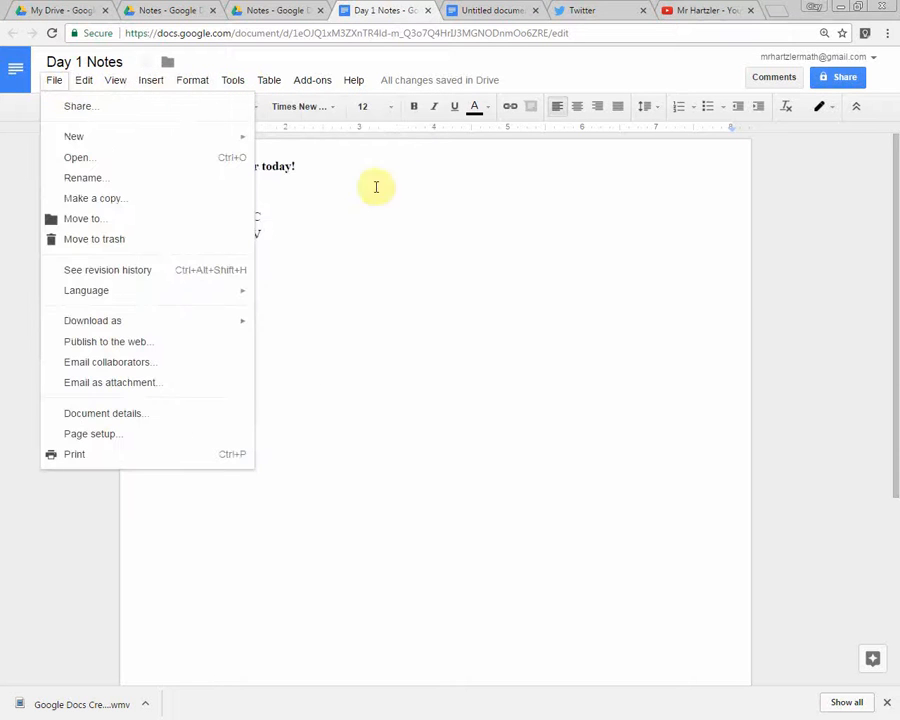
pyautogui.click(368, 238)
# Close the Day 1 Notes document and the untitled document, and return to the Notes folder in Google Drive.
pyautogui.click(429, 11)
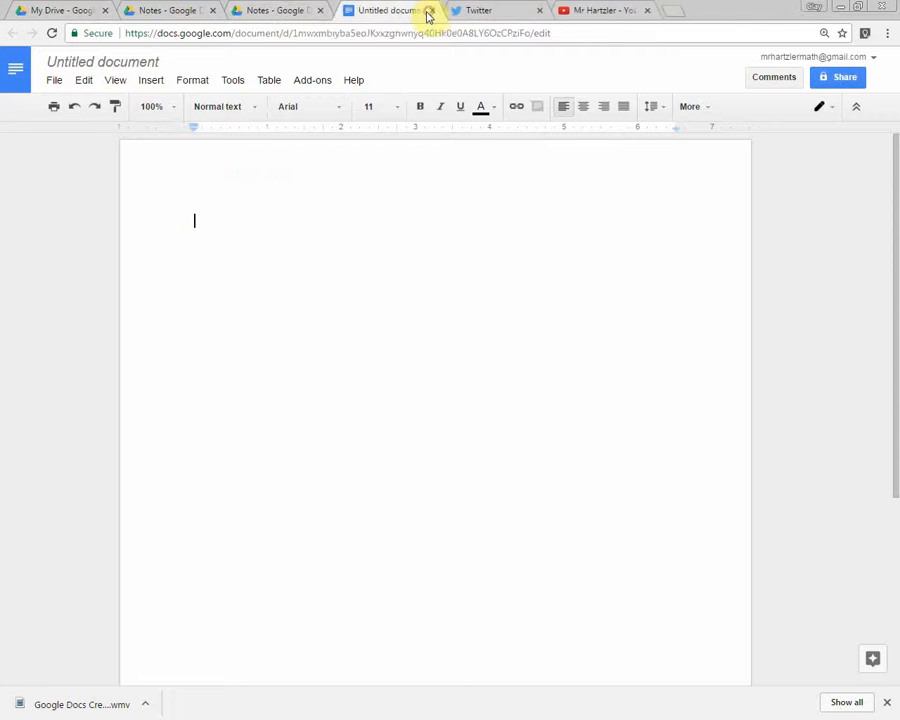
pyautogui.click(426, 11)
pyautogui.click(274, 14)
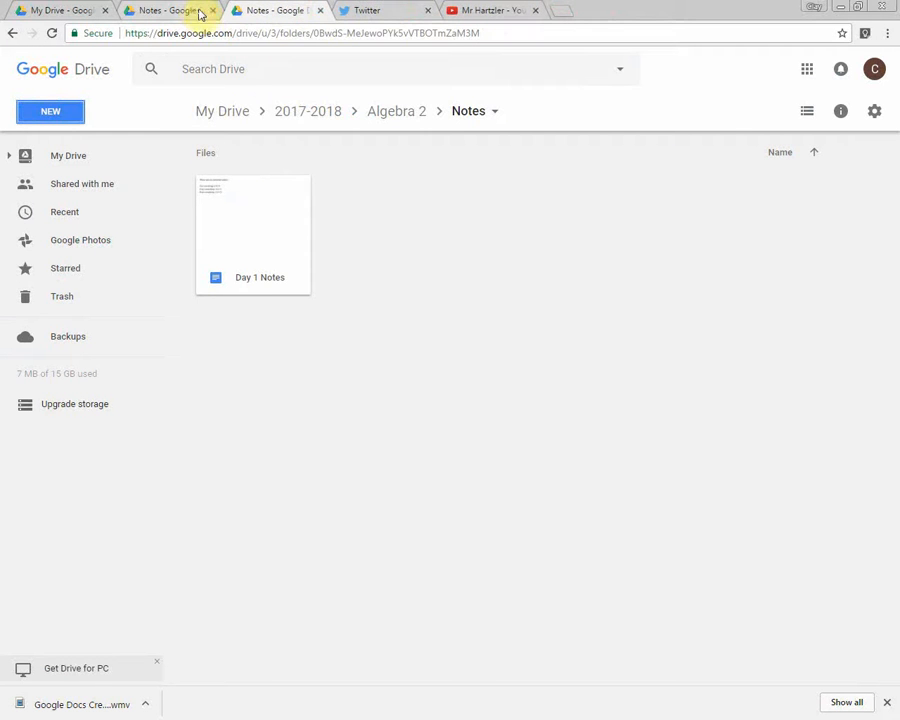
# From My Drive, go through the 2017-2018, Algebra 2 and Notes folders and open the Day 1 Notes document.
pyautogui.click(244, 112)
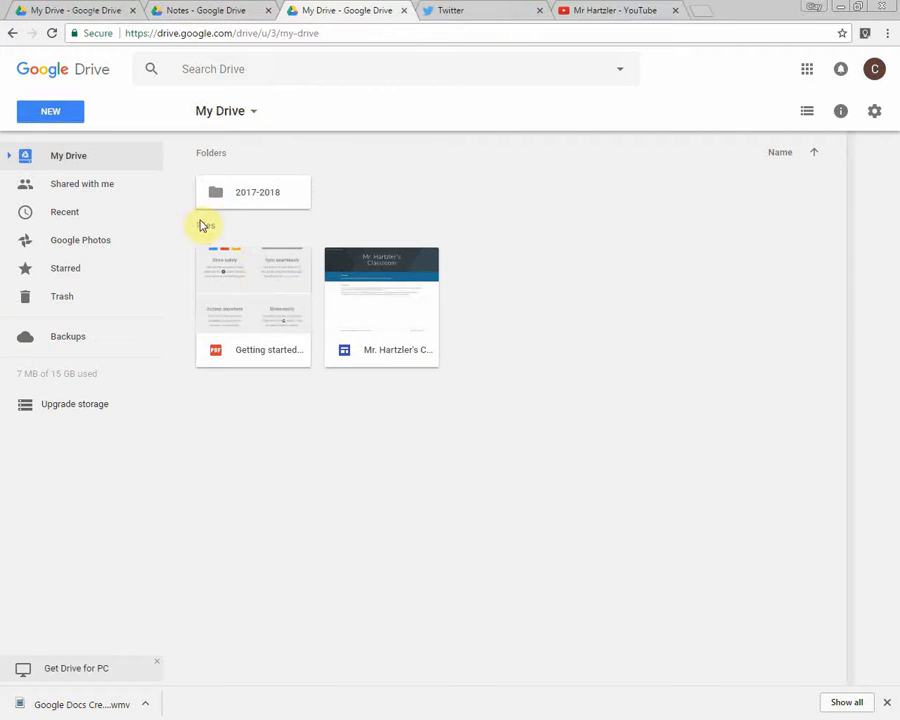
pyautogui.doubleClick(258, 203)
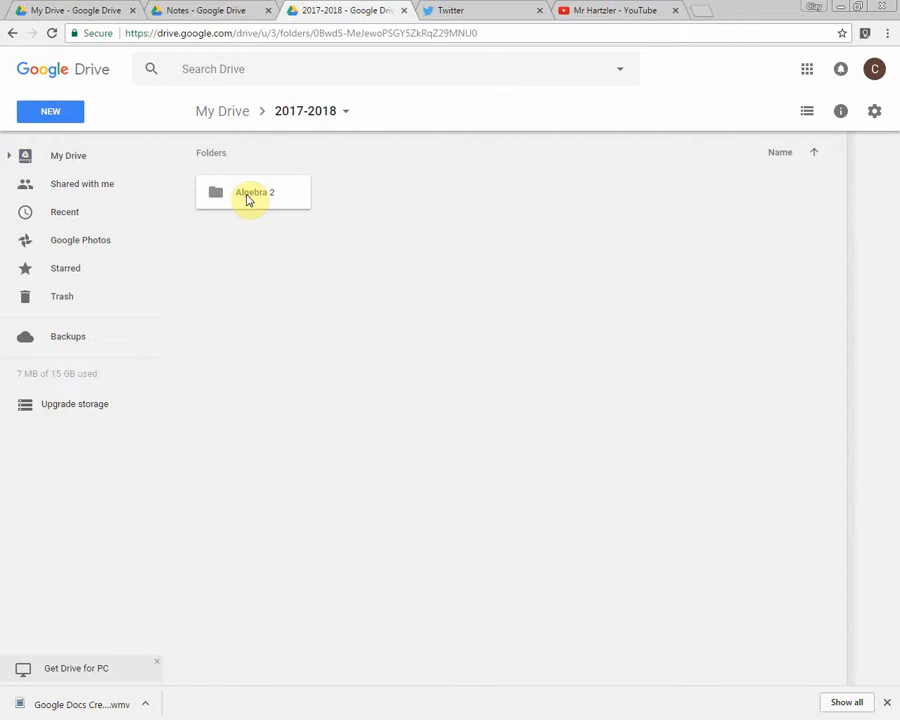
pyautogui.doubleClick(248, 198)
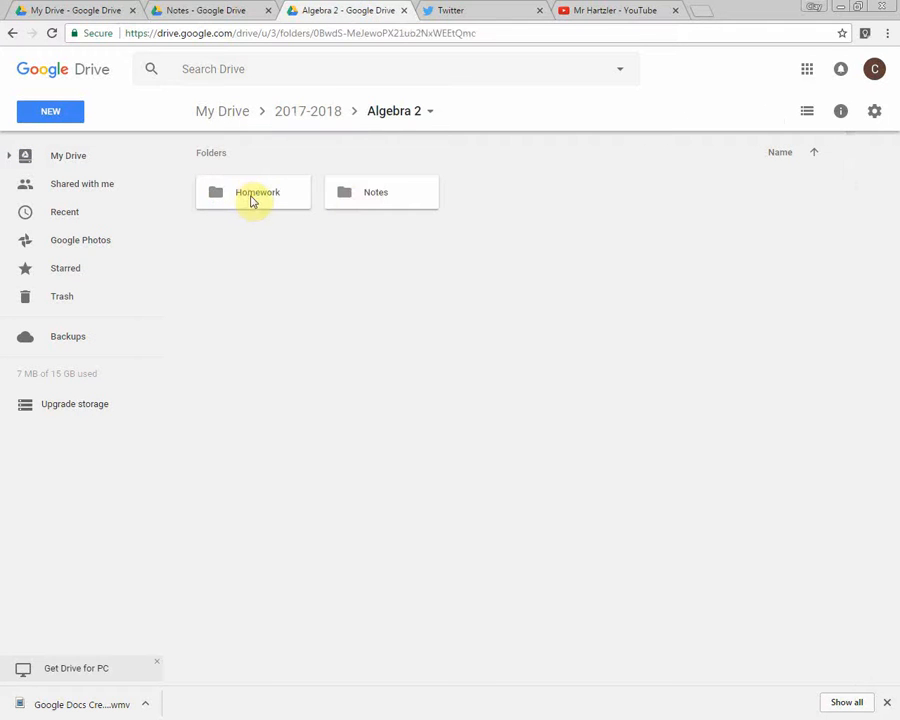
pyautogui.click(364, 199)
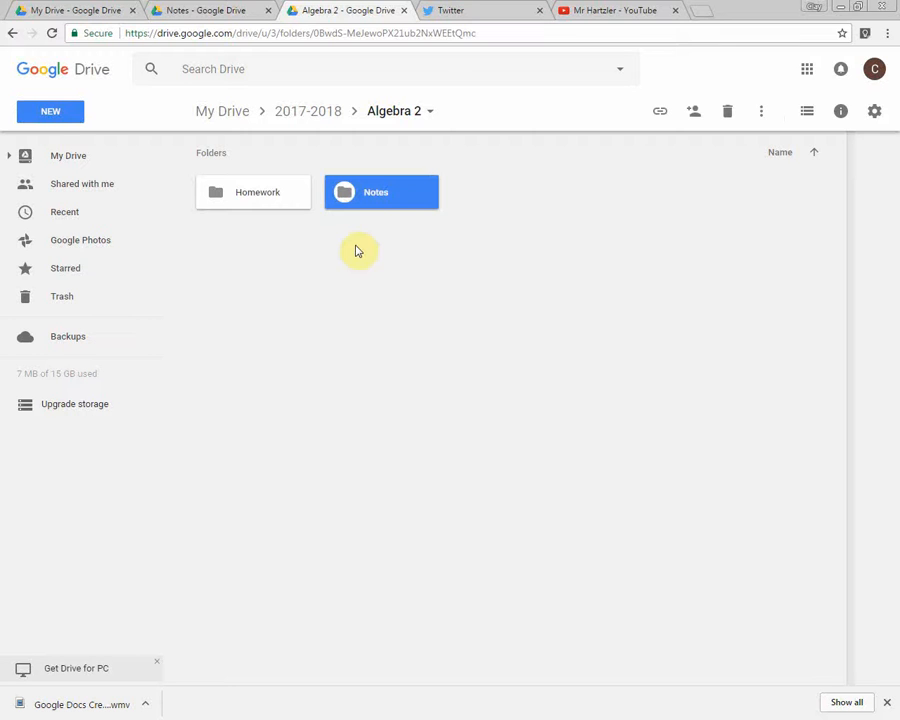
pyautogui.press('Return')
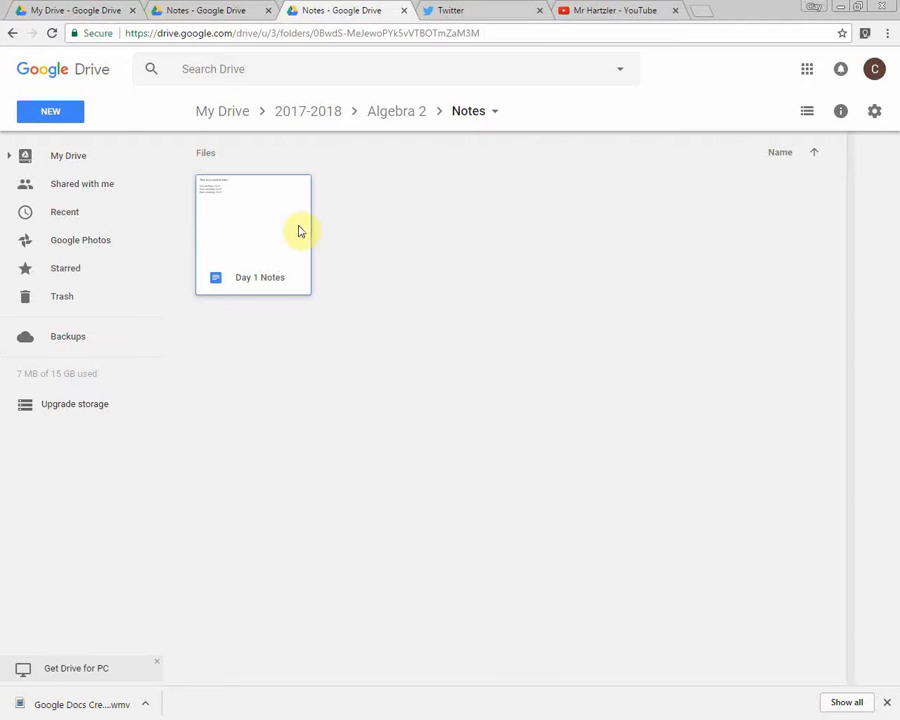
pyautogui.doubleClick(226, 224)
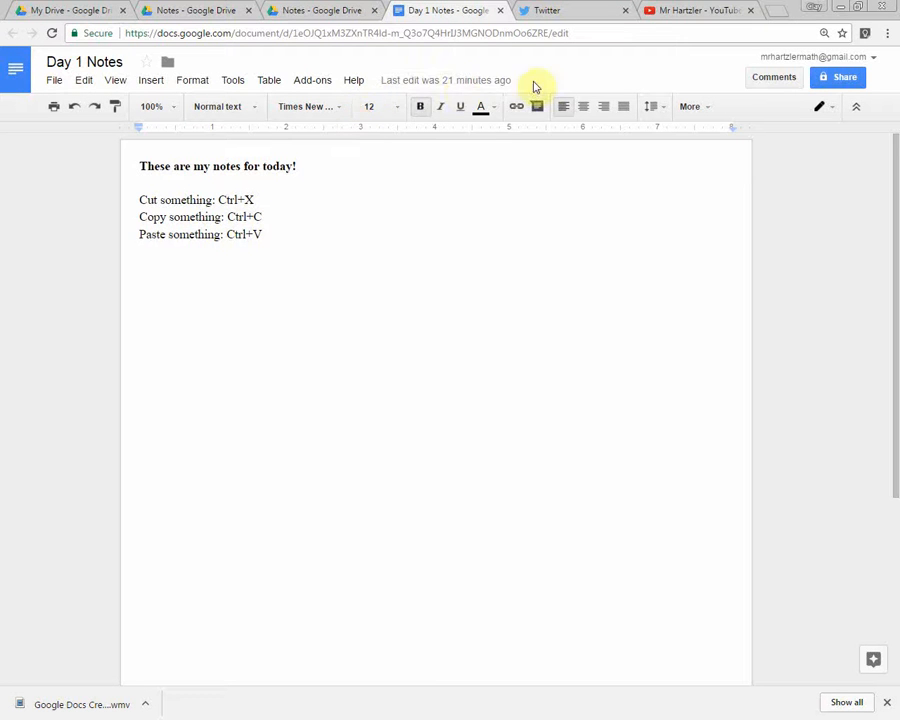
# Open the gallery of available document add-ons and look over the offerings, including EasyBib and g(Math).
pyautogui.moveTo(440, 90)
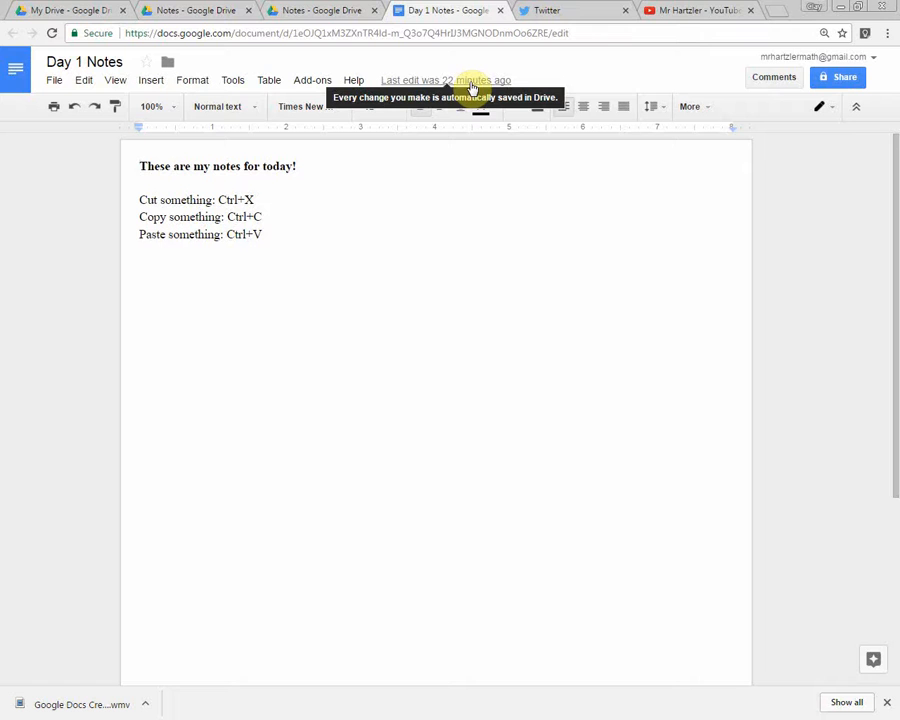
pyautogui.click(318, 80)
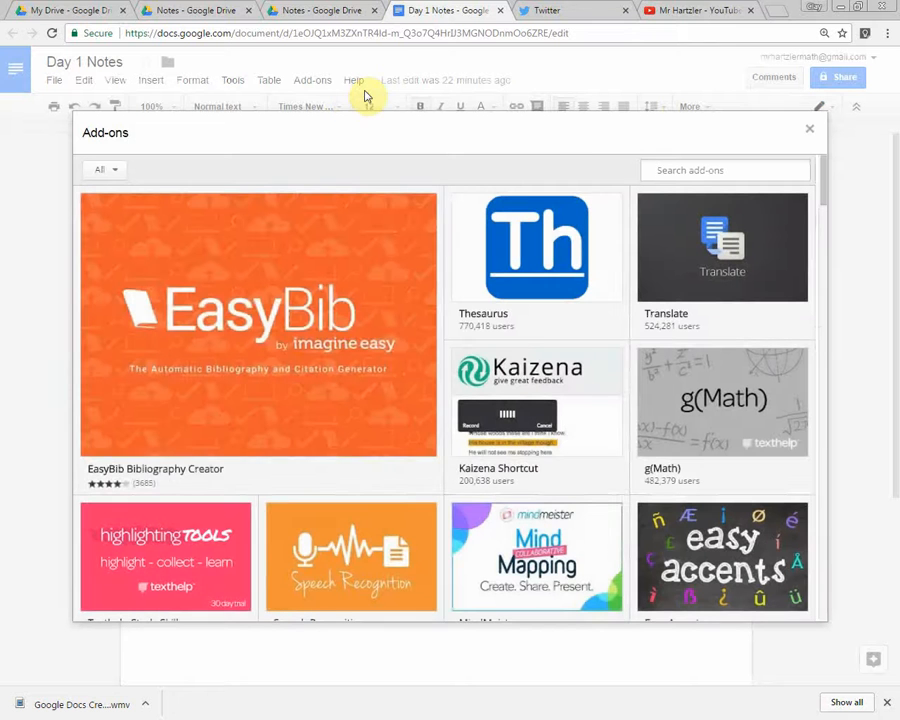
pyautogui.moveTo(418, 446)
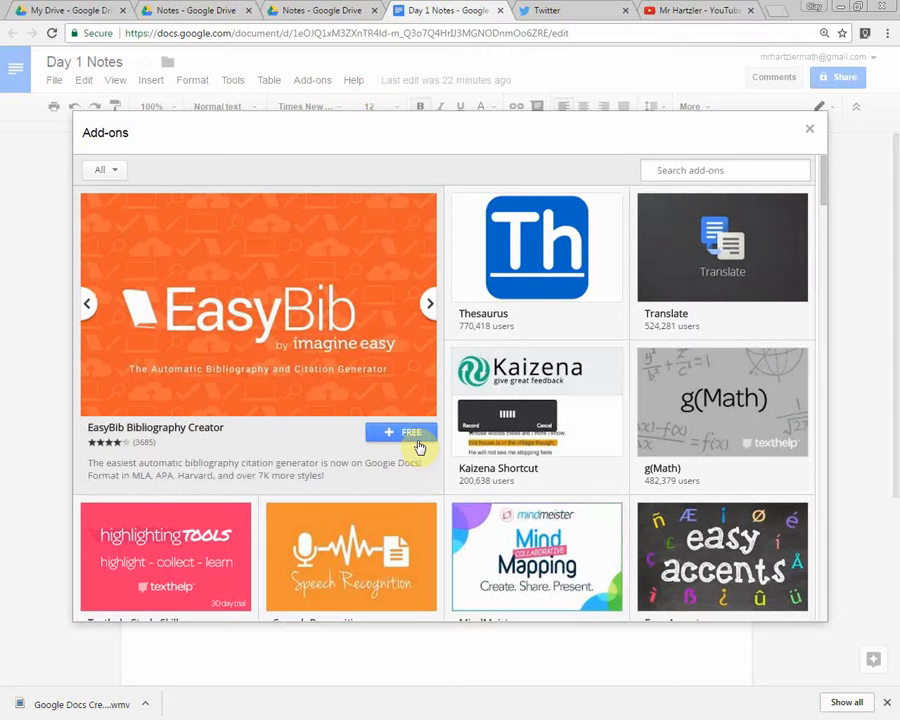
pyautogui.click(417, 425)
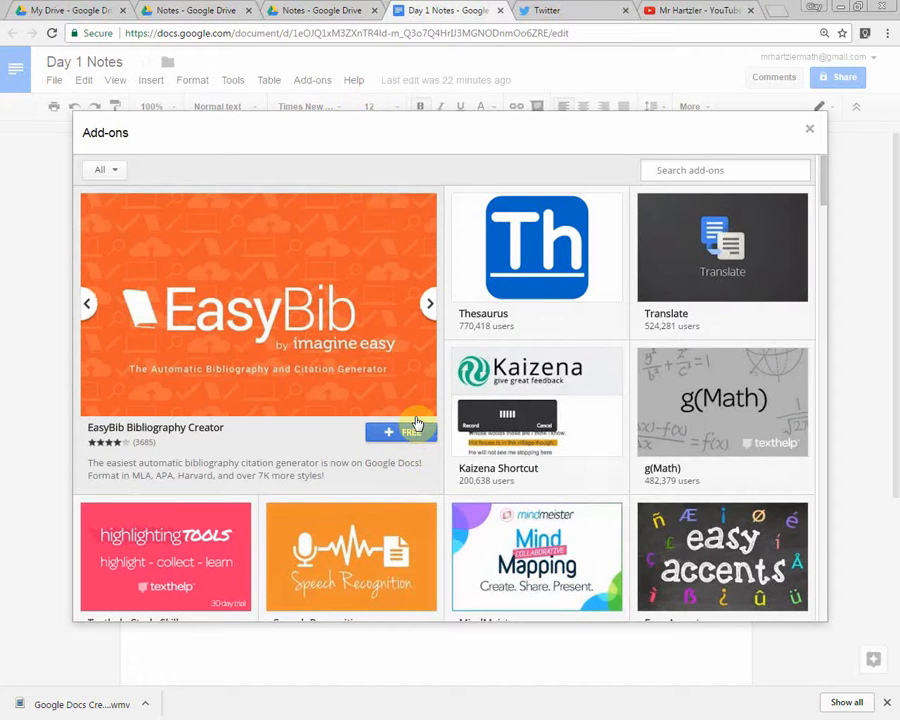
pyautogui.moveTo(718, 416)
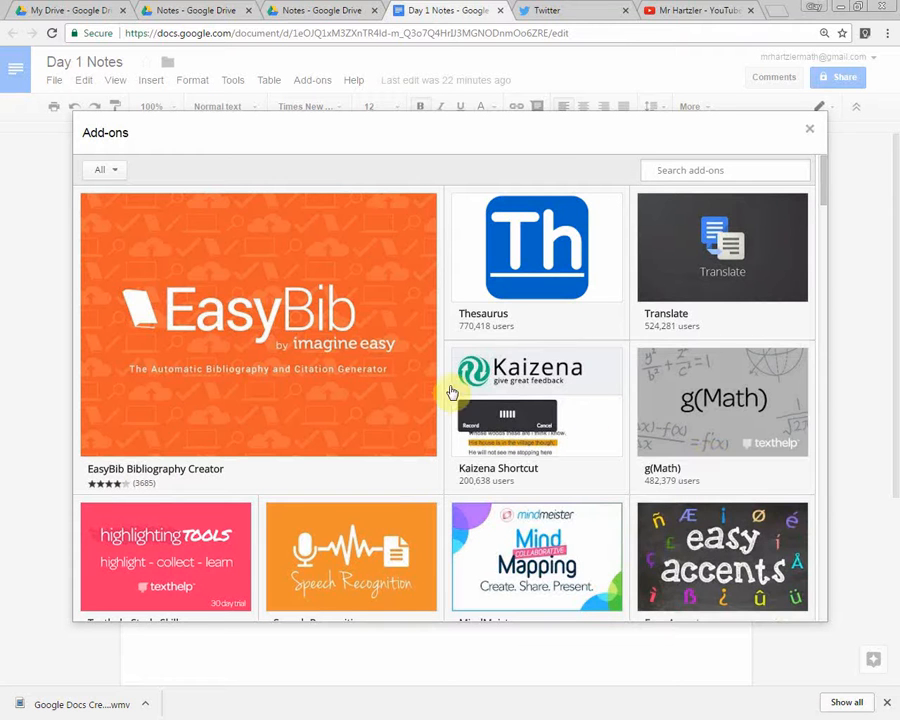
pyautogui.click(650, 171)
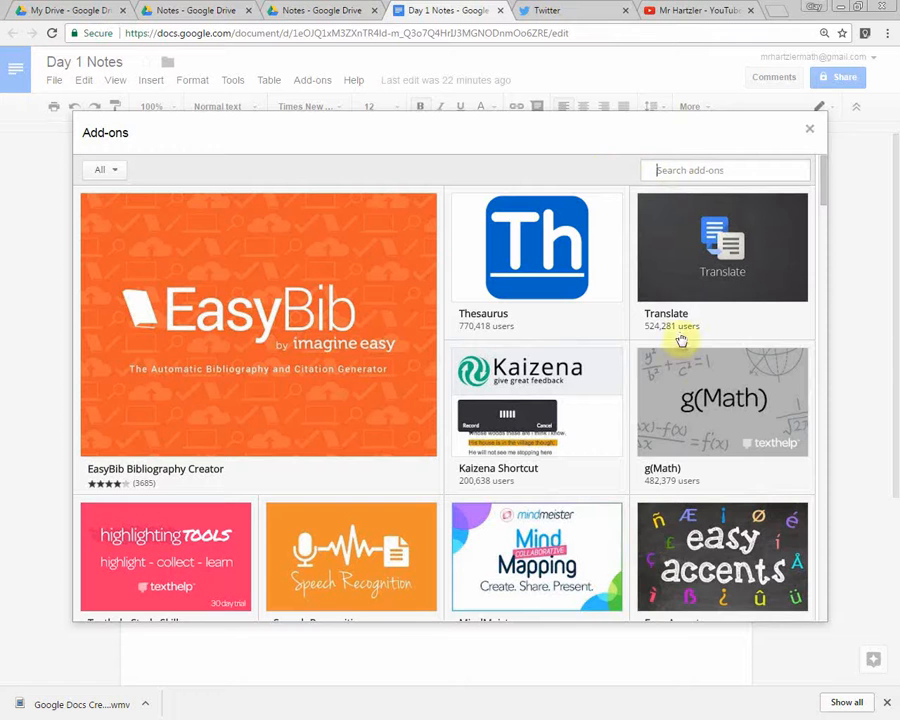
pyautogui.moveTo(703, 416)
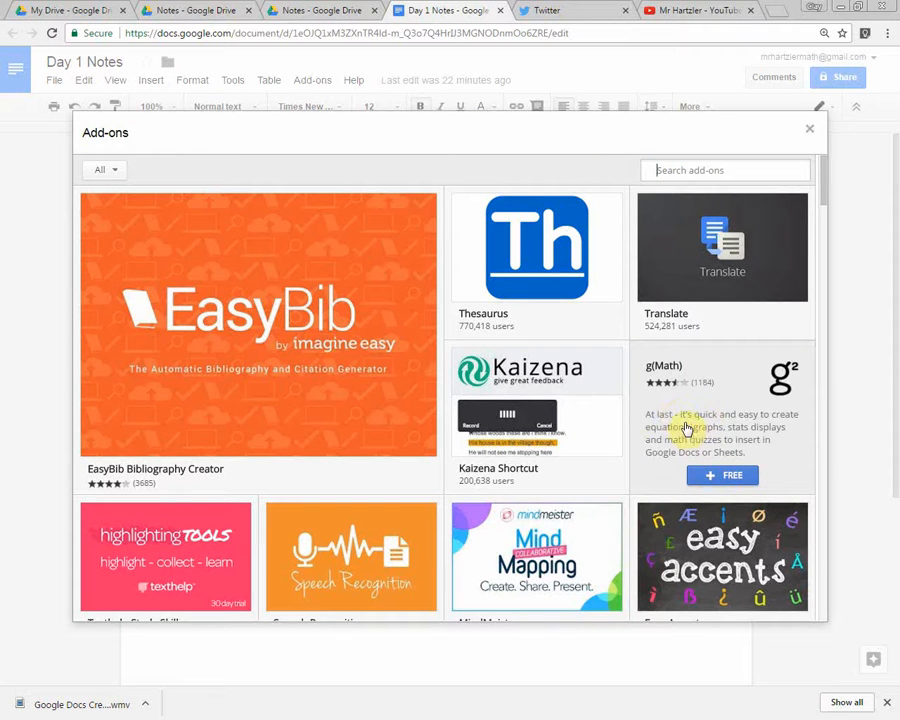
# Install the free g(Math) add-on, allow it access to the teacher's Google account and dismiss its introduction note.
pyautogui.click(722, 478)
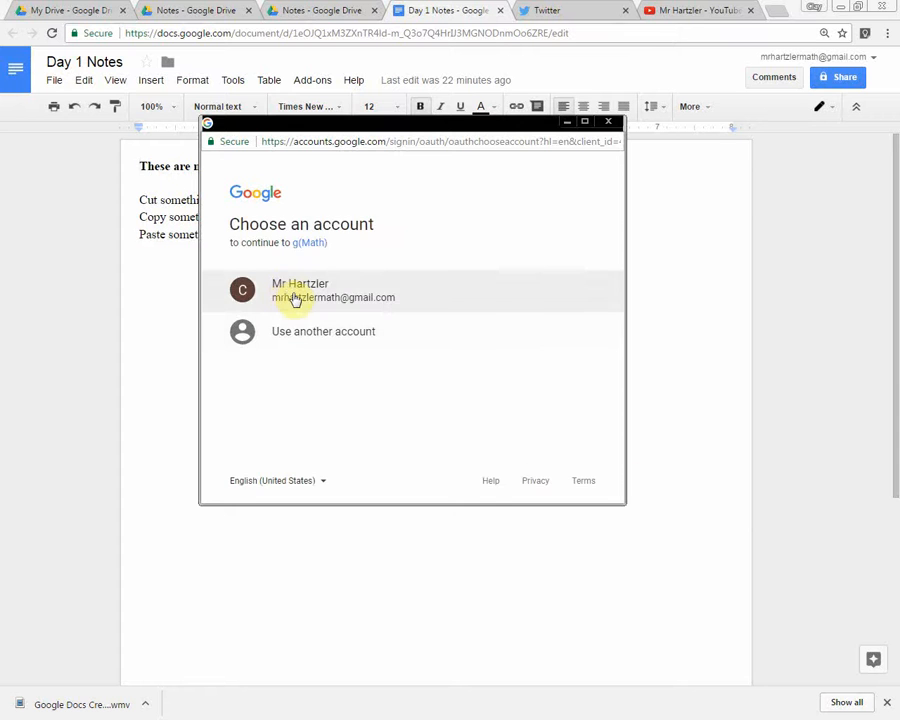
pyautogui.click(295, 300)
pyautogui.scroll(-2, 354, 315)
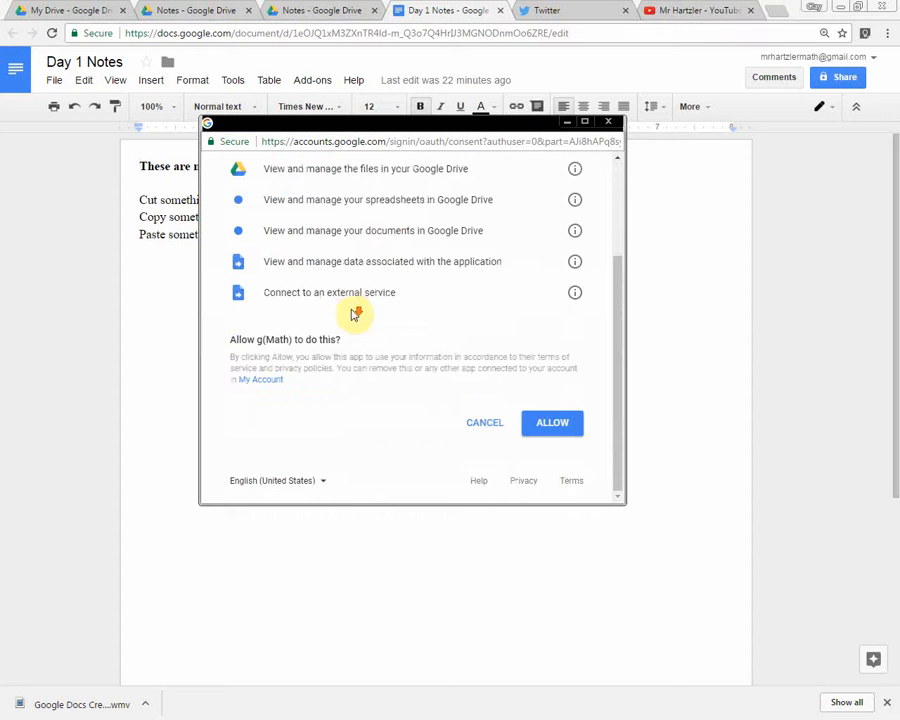
pyautogui.click(555, 425)
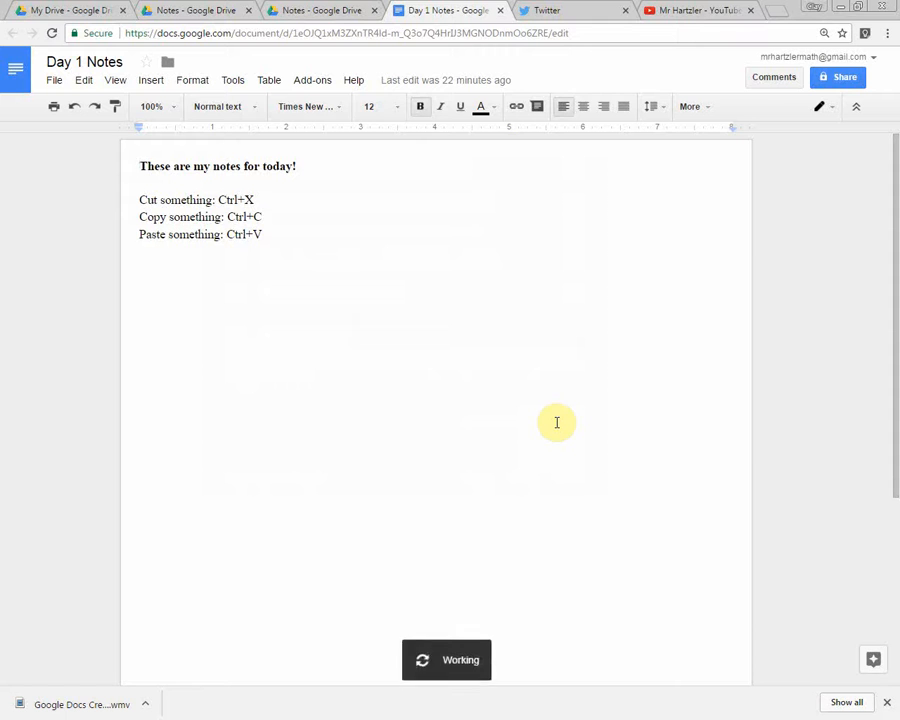
pyautogui.click(424, 109)
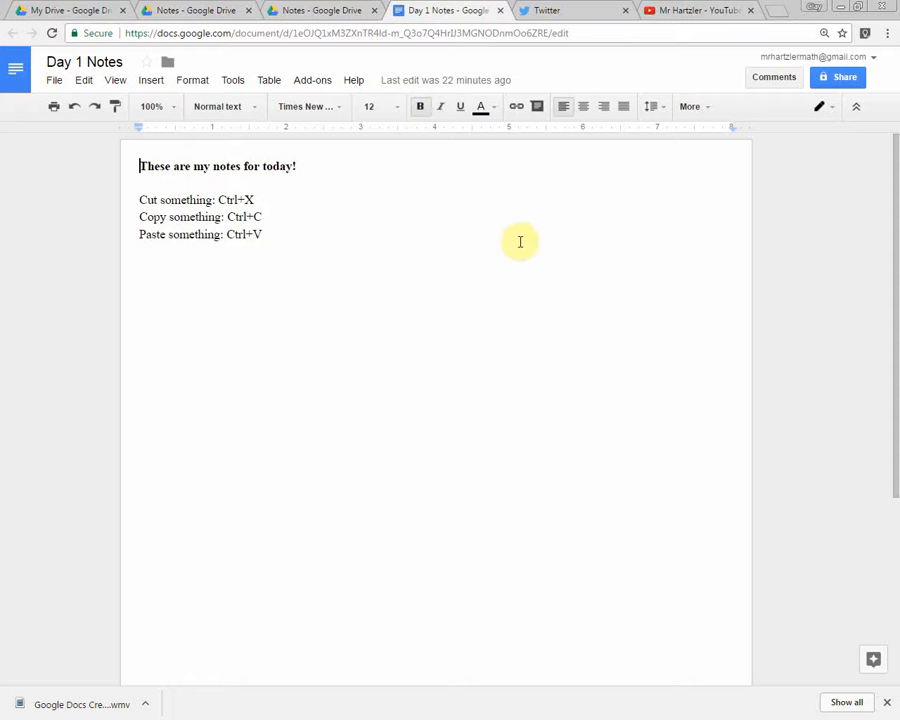
# Start creating math expressions with g(Math), decline the EquatIO promotion and identify as a teacher.
pyautogui.click(310, 82)
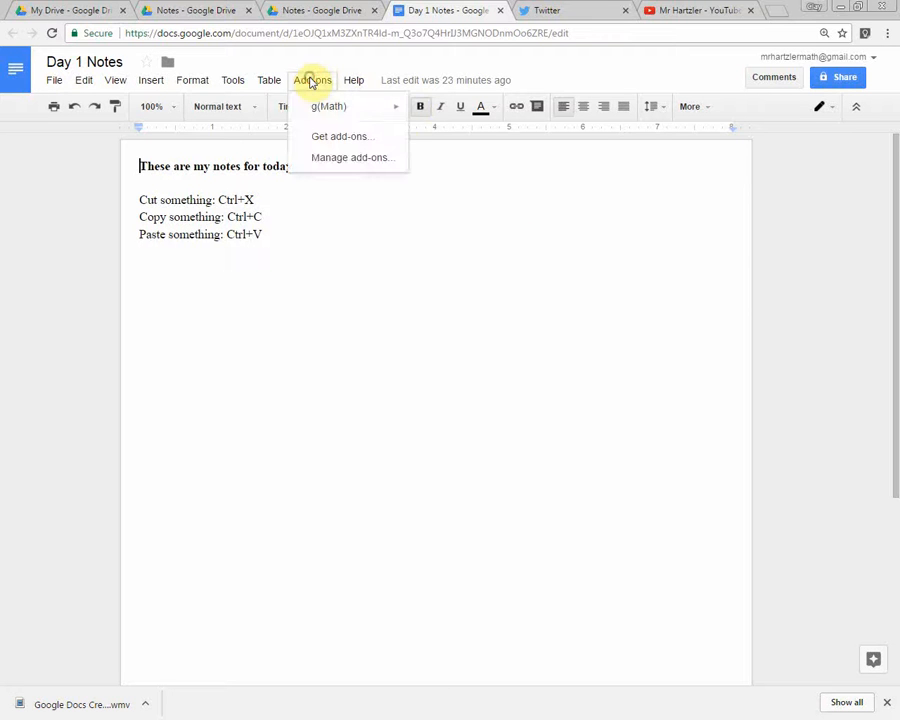
pyautogui.moveTo(333, 116)
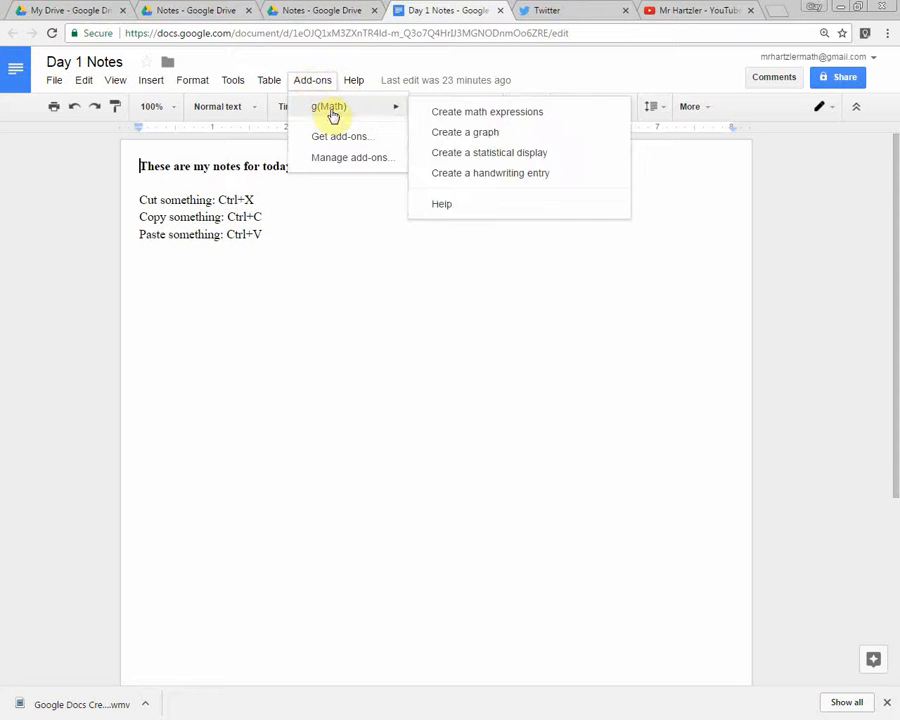
pyautogui.click(461, 113)
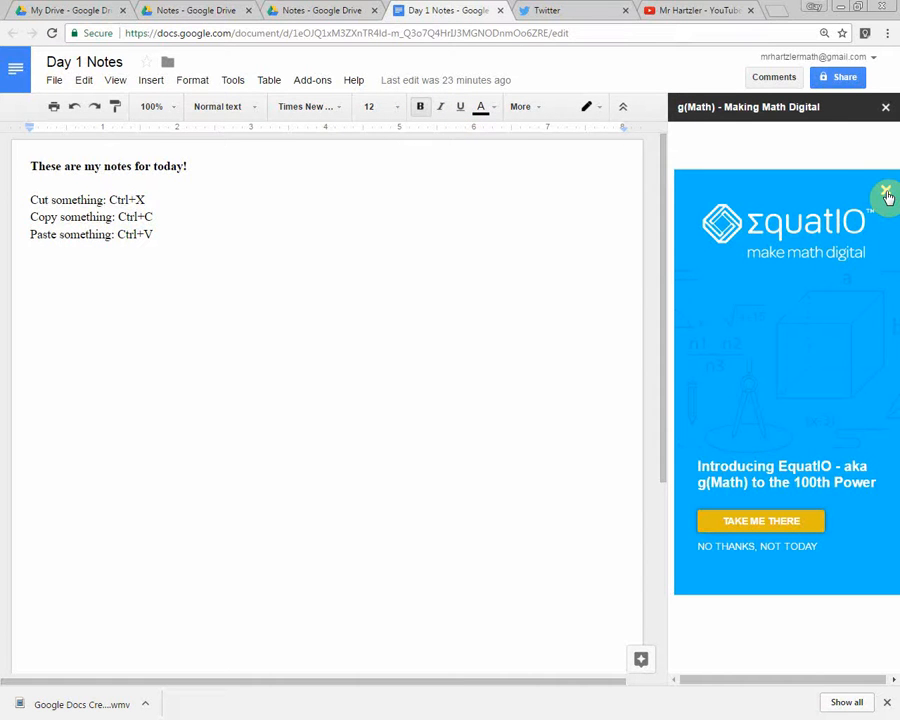
pyautogui.click(886, 193)
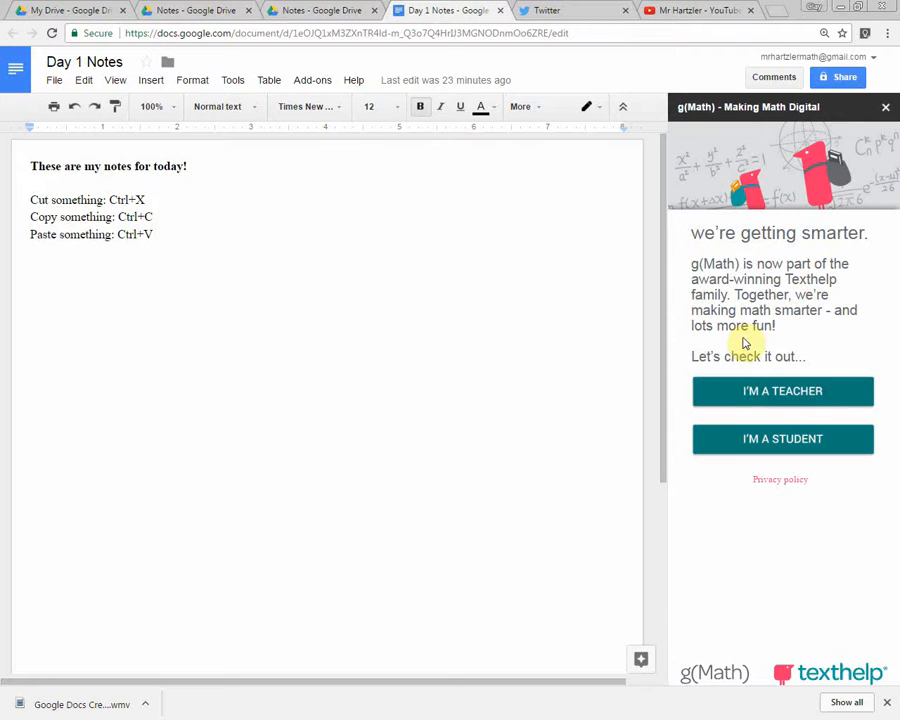
pyautogui.click(773, 391)
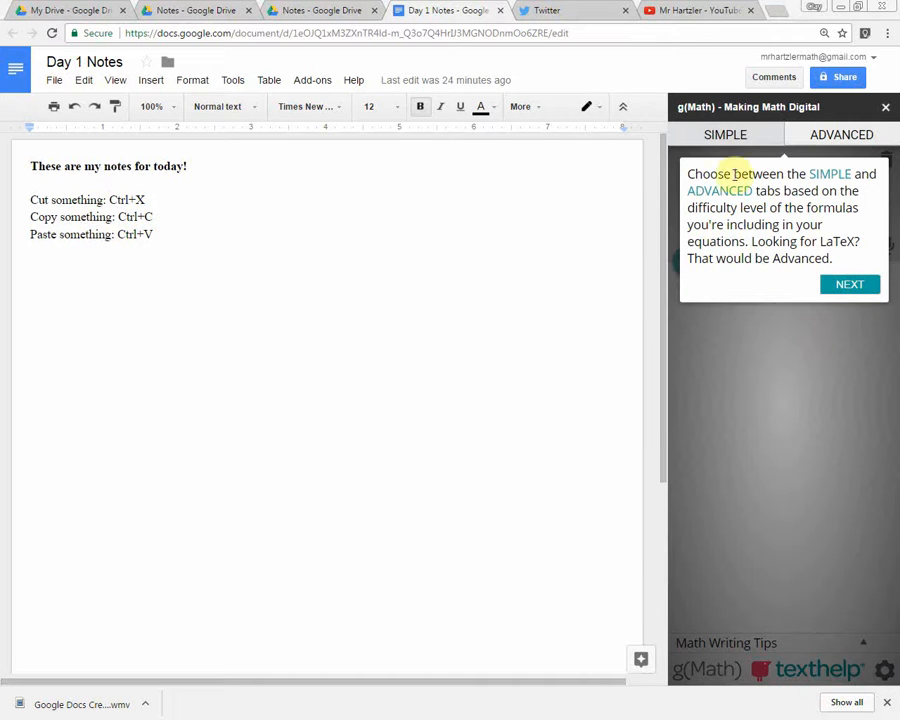
# Go through the g(Math) introductory tour to its end and dismiss it.
pyautogui.click(848, 141)
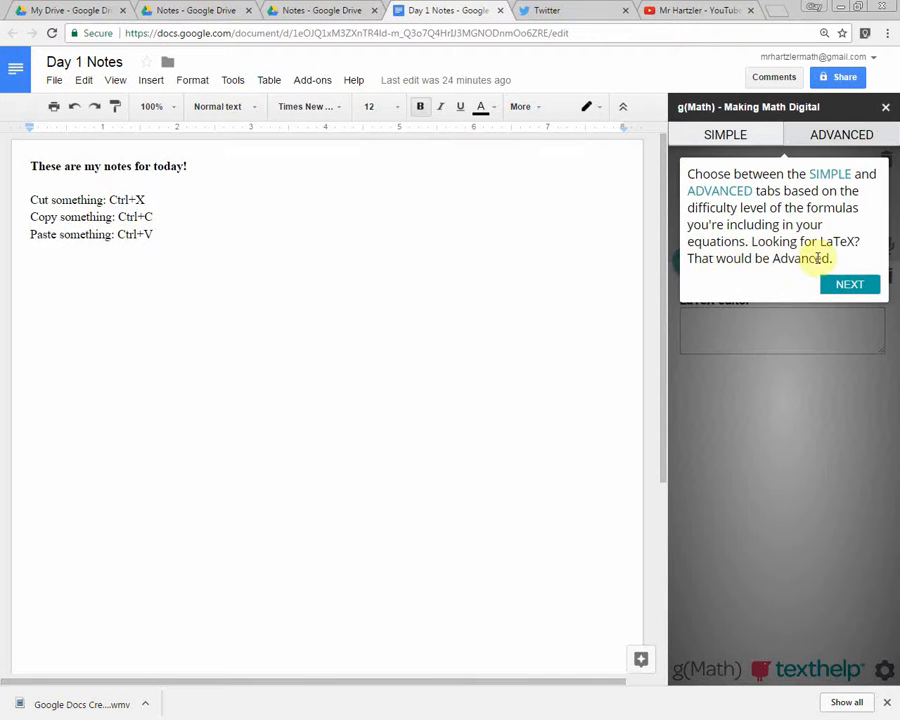
pyautogui.click(862, 286)
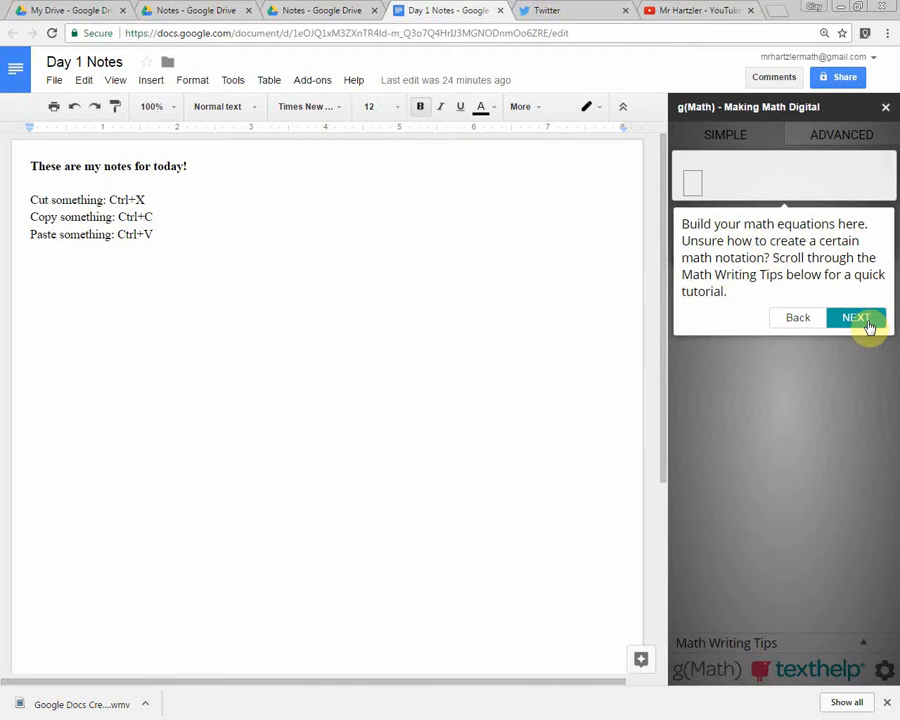
pyautogui.click(867, 321)
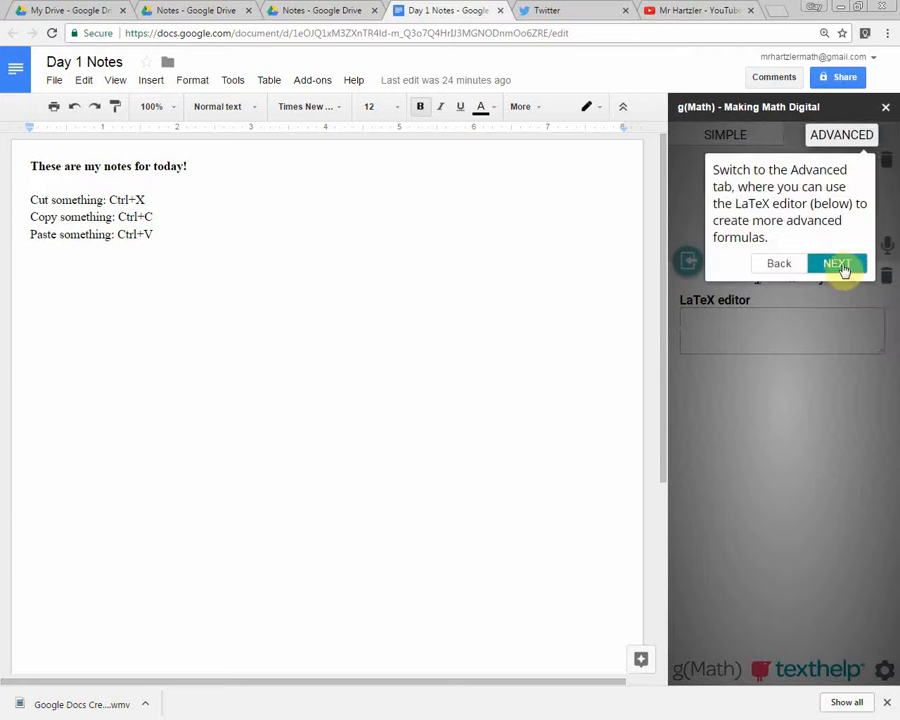
pyautogui.click(843, 264)
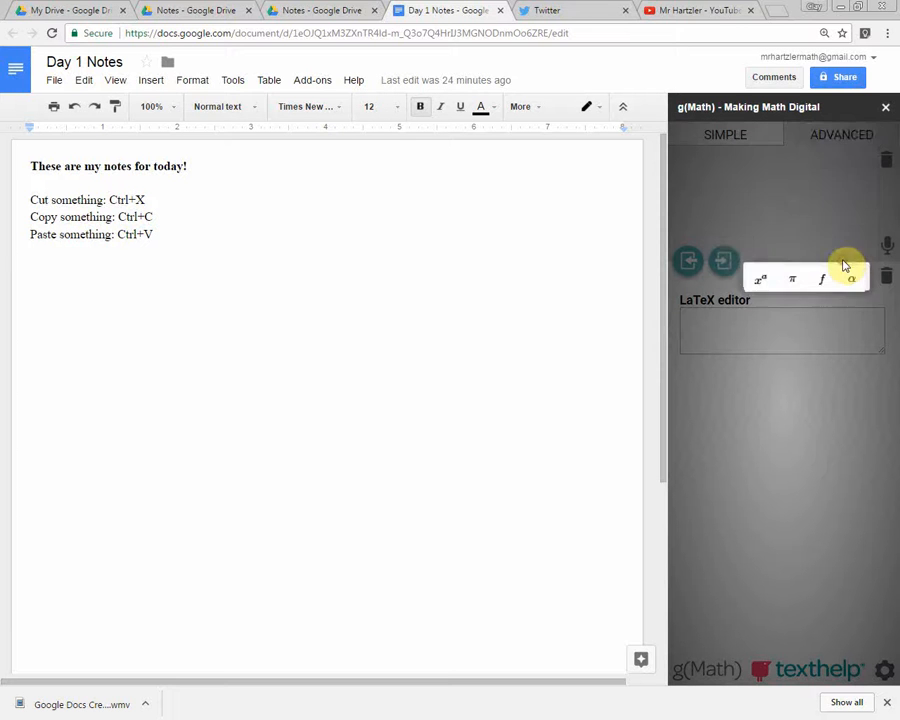
pyautogui.click(853, 243)
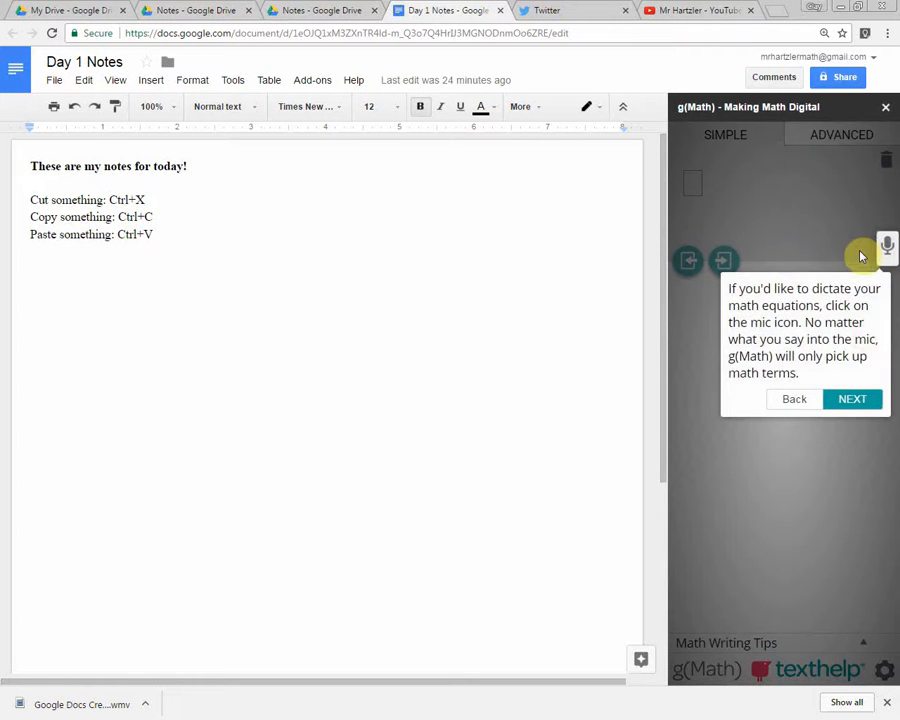
pyautogui.click(868, 397)
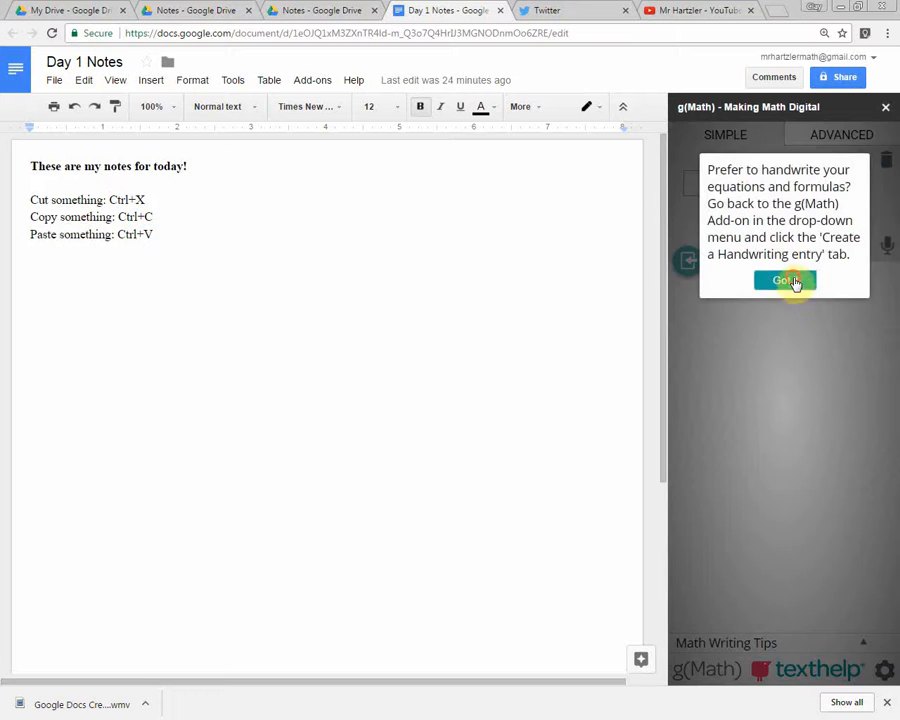
pyautogui.click(793, 281)
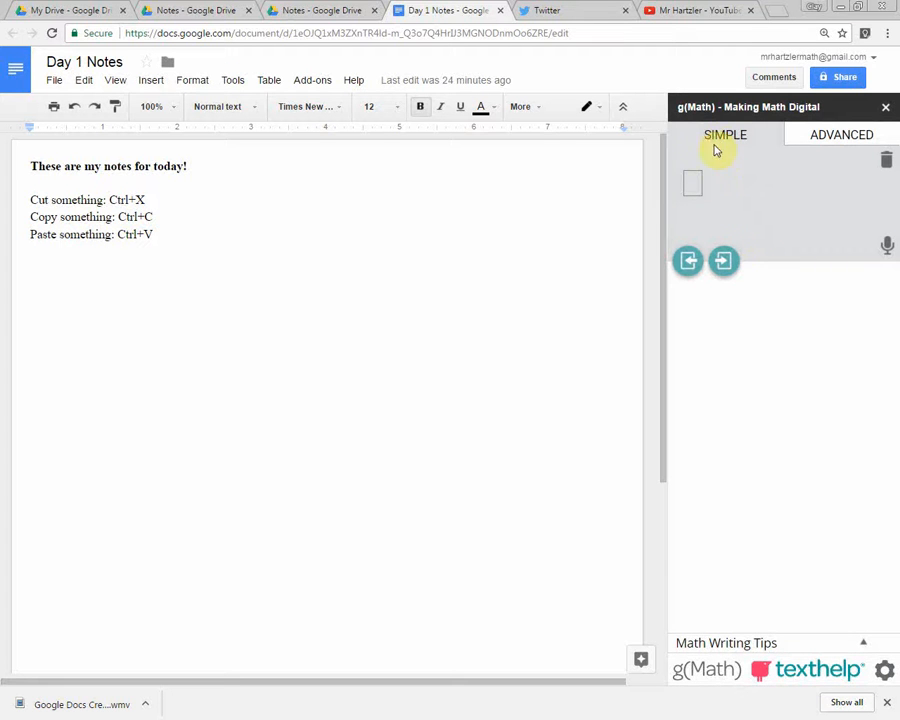
# Enter the greater-than-or-equal symbol \ge in the advanced LaTeX editor, after trying and deleting the left-subscript template _{a}x.
pyautogui.click(860, 135)
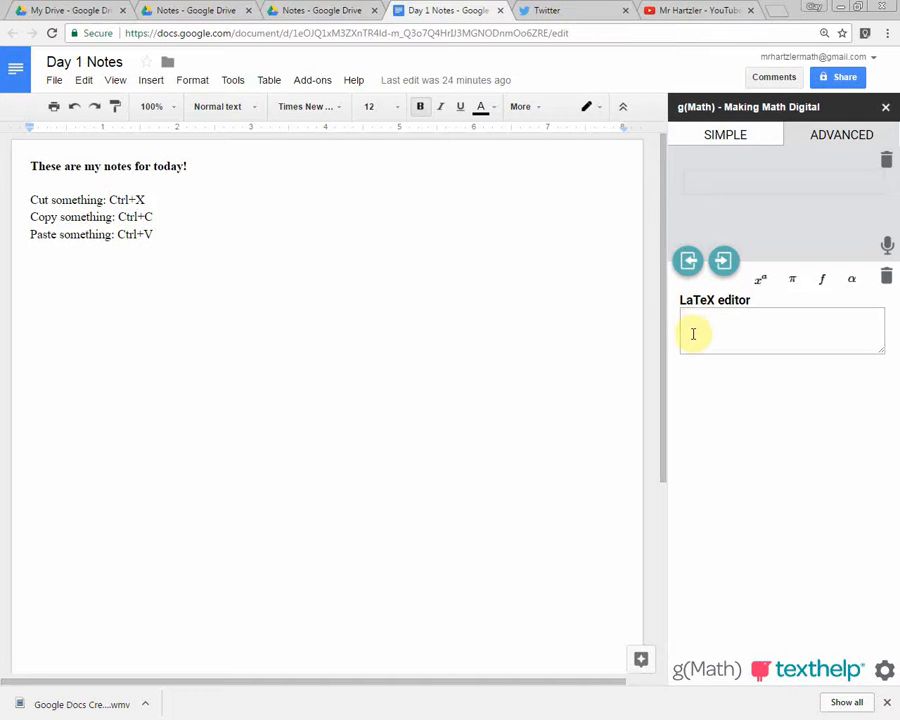
pyautogui.click(760, 280)
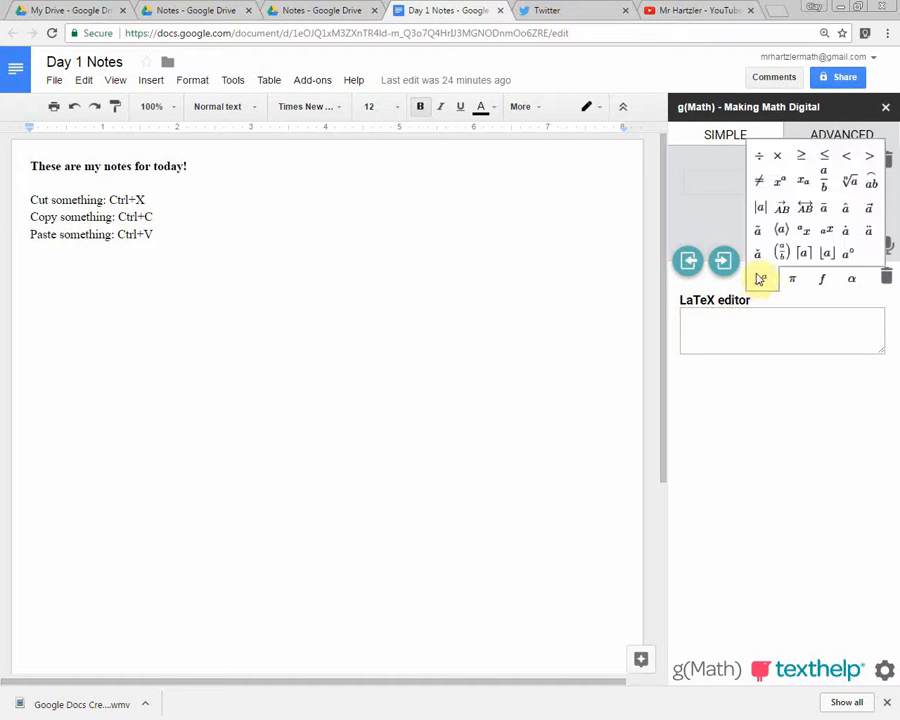
pyautogui.click(803, 231)
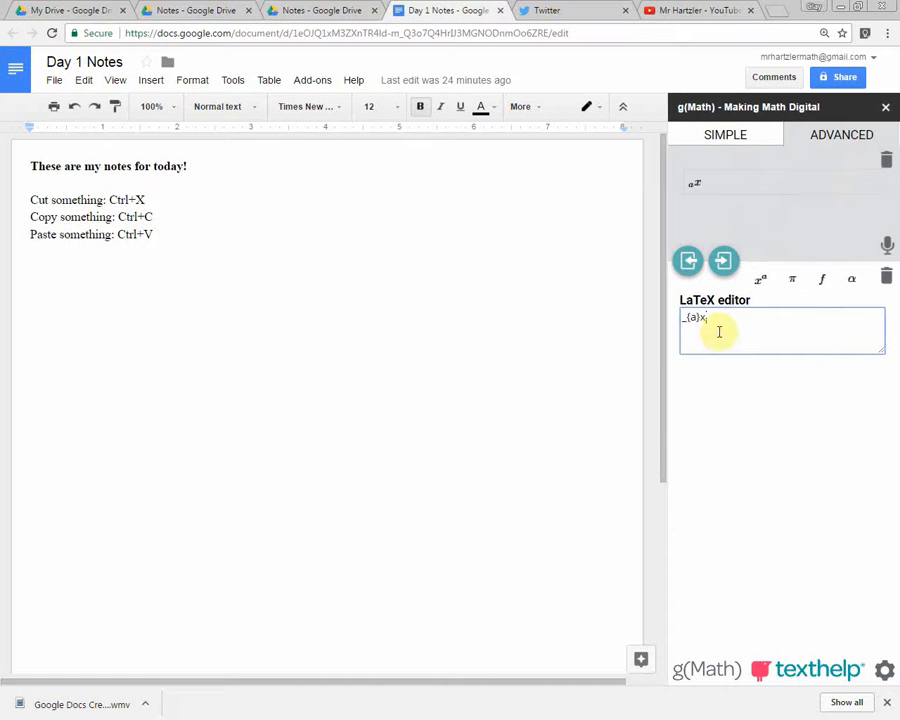
pyautogui.click(761, 283)
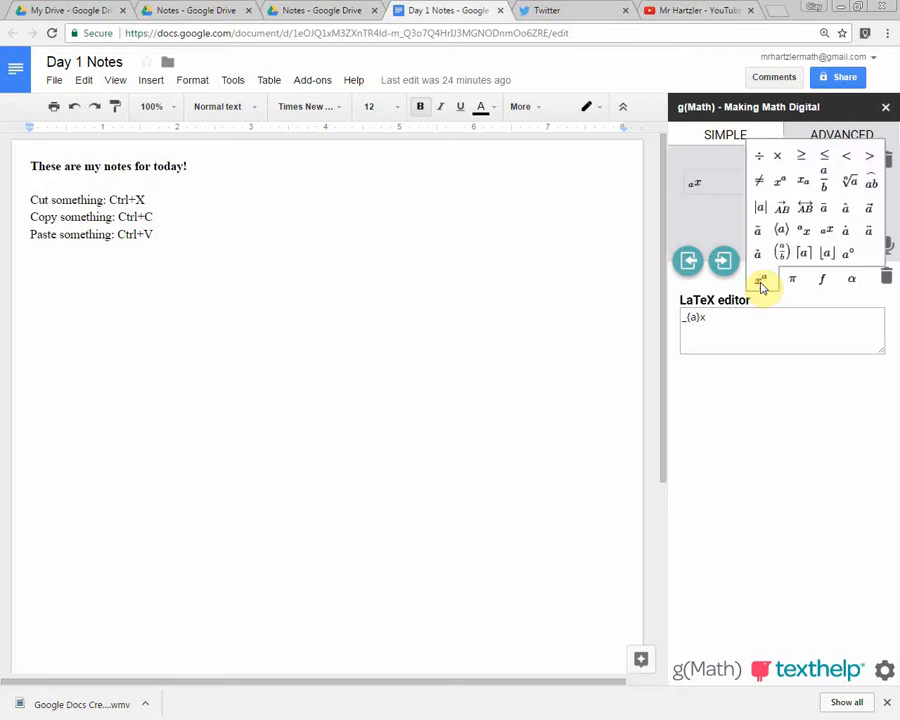
pyautogui.click(804, 160)
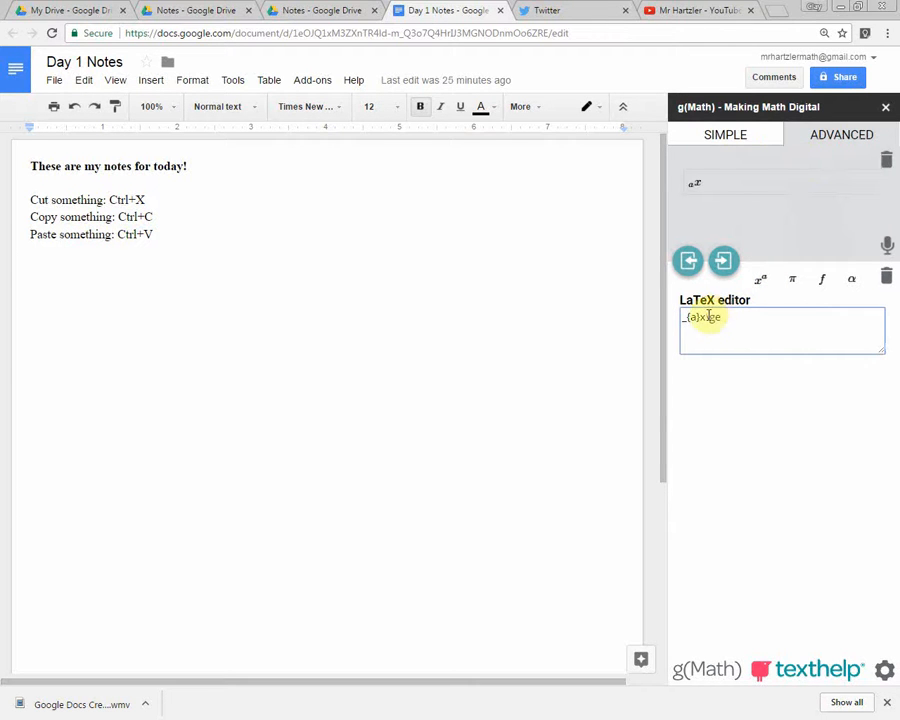
pyautogui.moveTo(700, 318); pyautogui.dragTo(667, 325)
pyautogui.press('BackSpace')
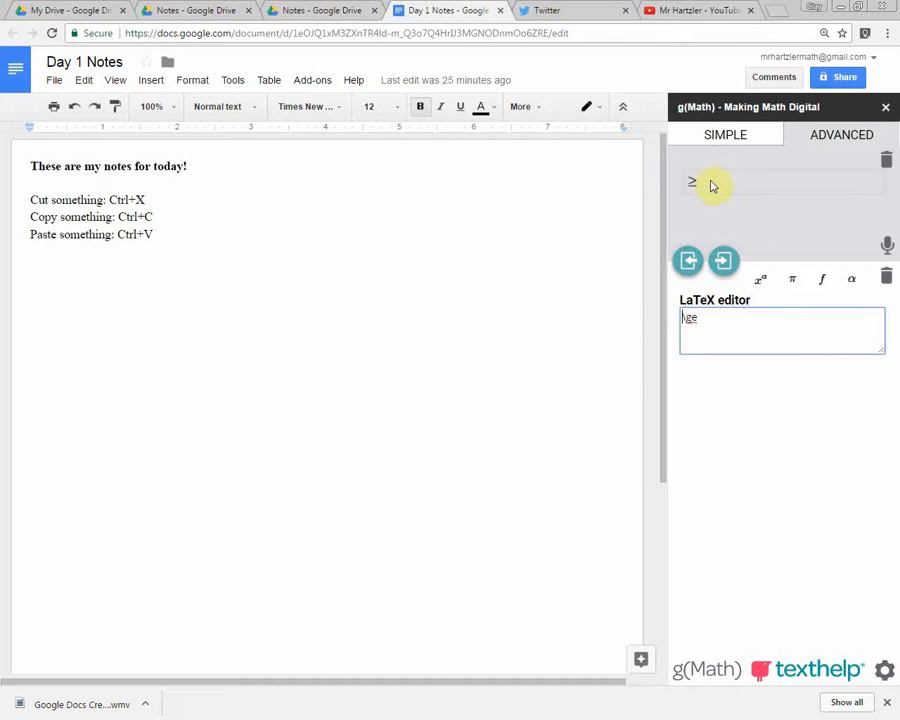
# Build the fraction a over b with \frac in g(Math)'s simple mode and insert it into the document.
pyautogui.hotkey('ctrl', '+')
pyautogui.hotkey('ctrl', '+')
pyautogui.hotkey('ctrl', '+')
pyautogui.hotkey('ctrl', '+')
pyautogui.hotkey('ctrl', '+')
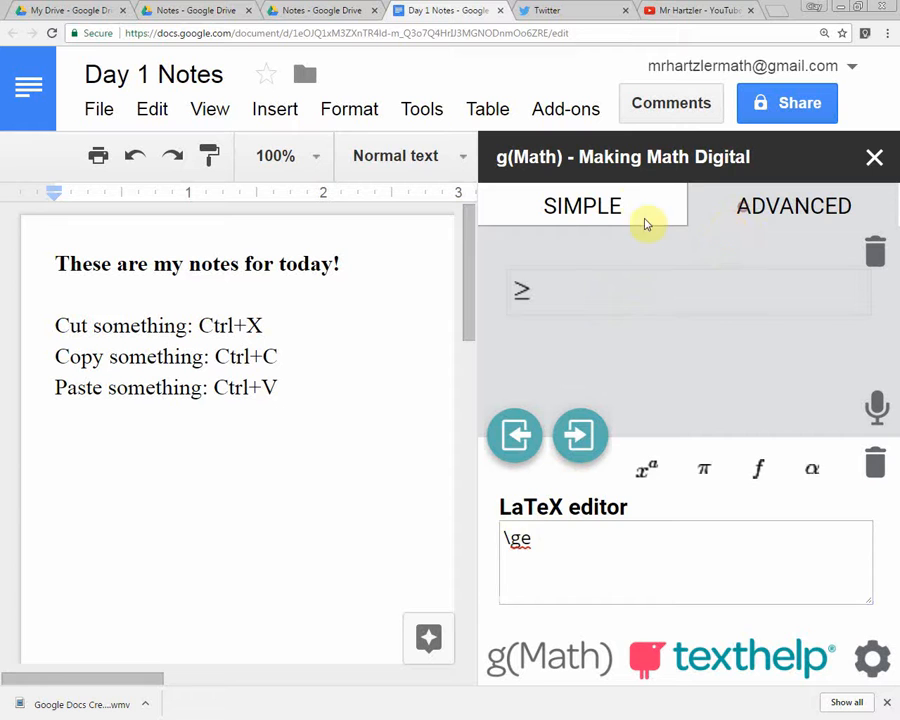
pyautogui.click(628, 206)
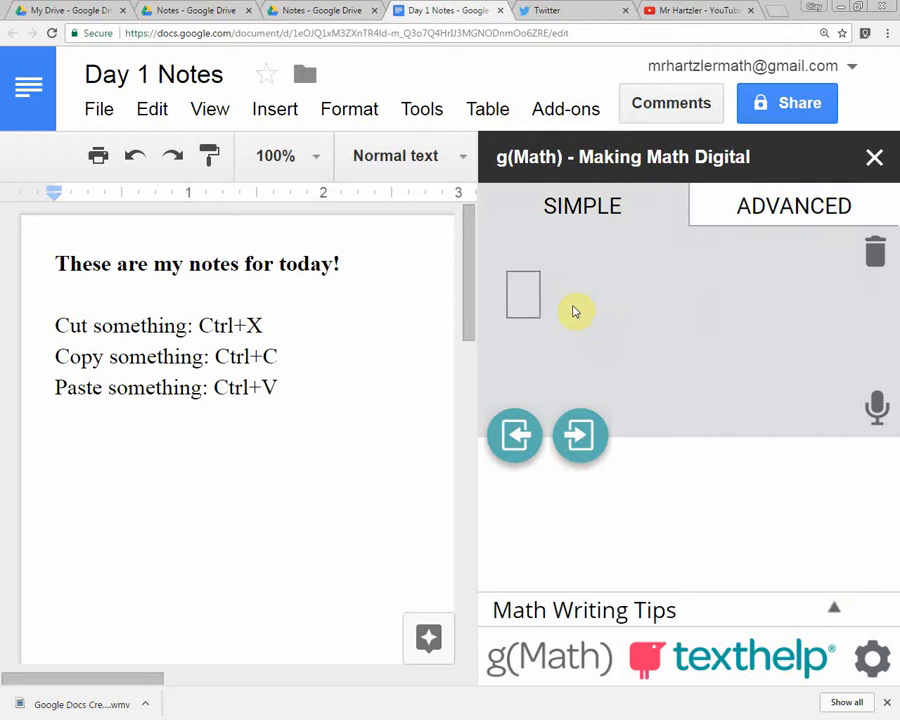
pyautogui.click(524, 294)
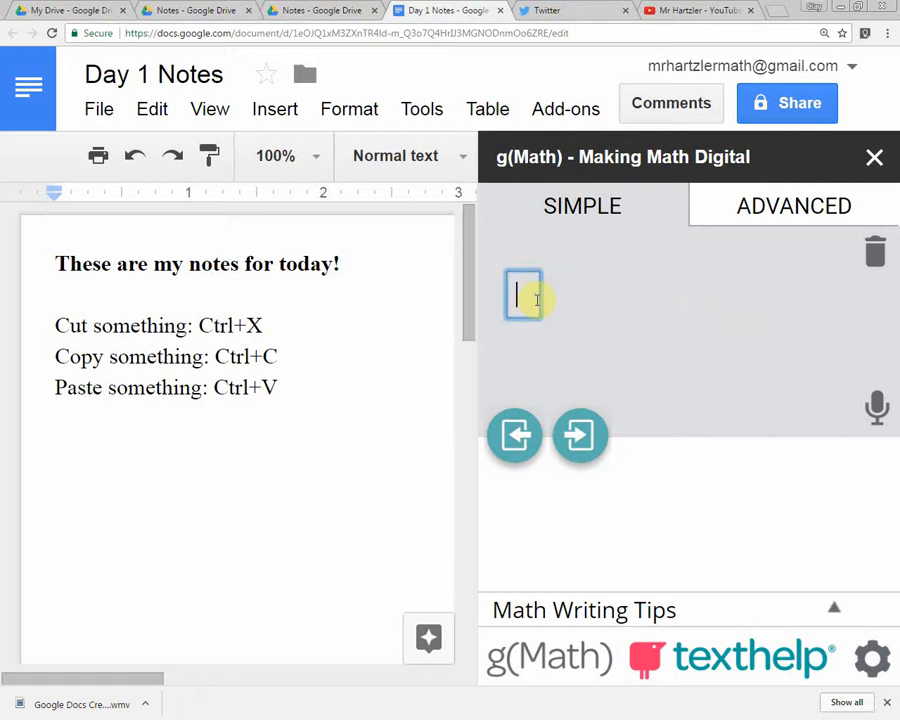
pyautogui.write('\\frac')
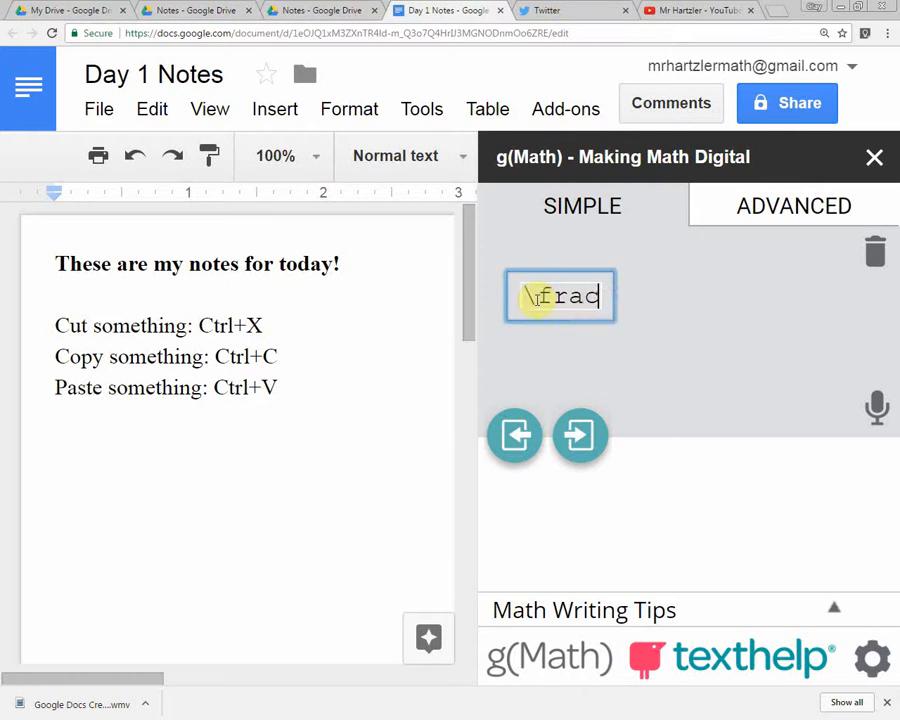
pyautogui.press('space')
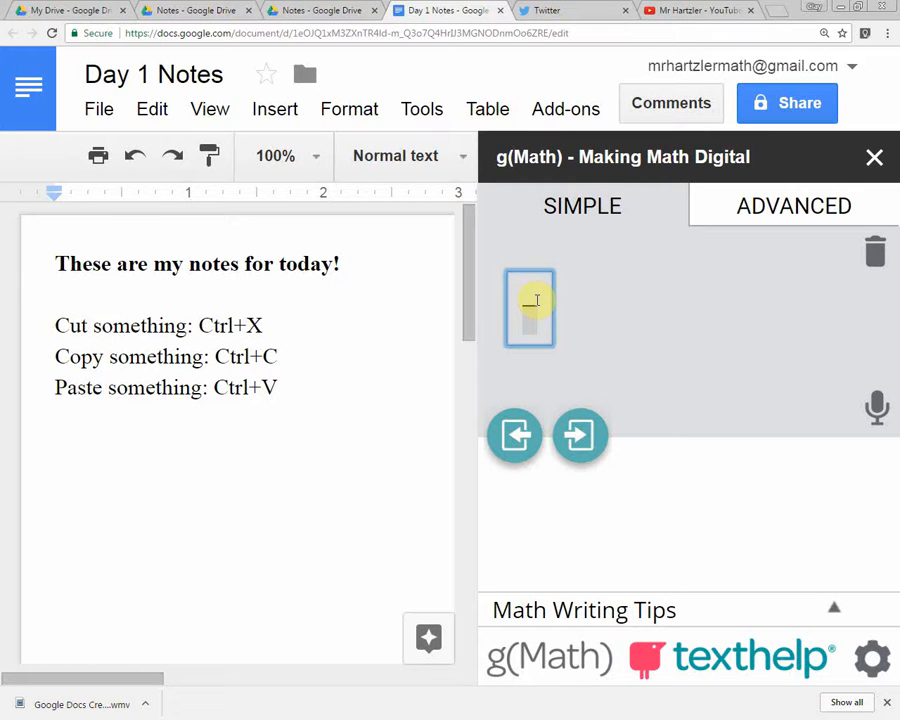
pyautogui.write('a')
pyautogui.press('Down')
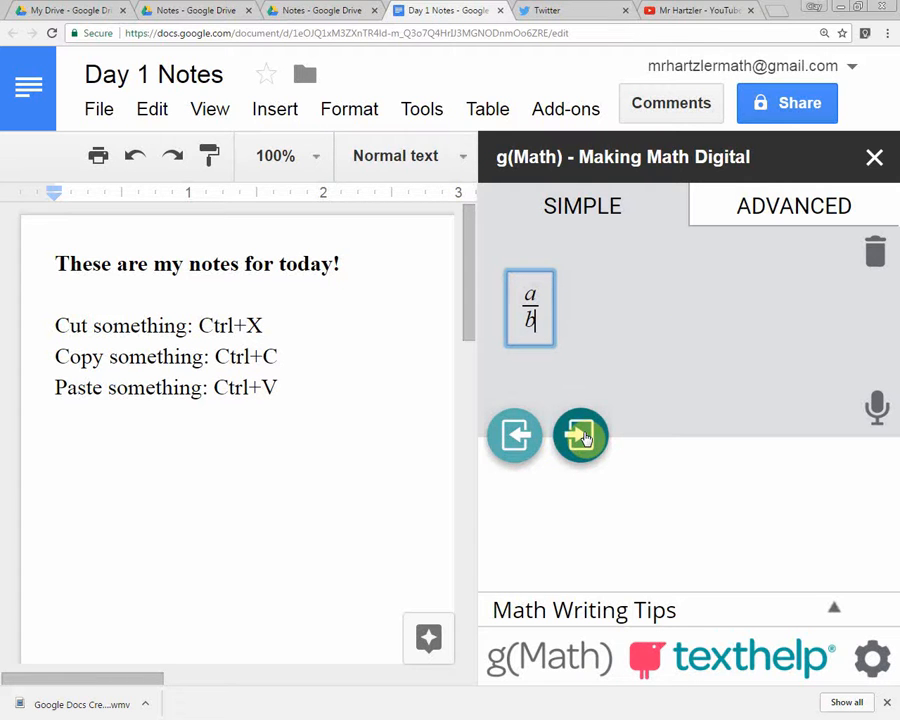
pyautogui.click(519, 440)
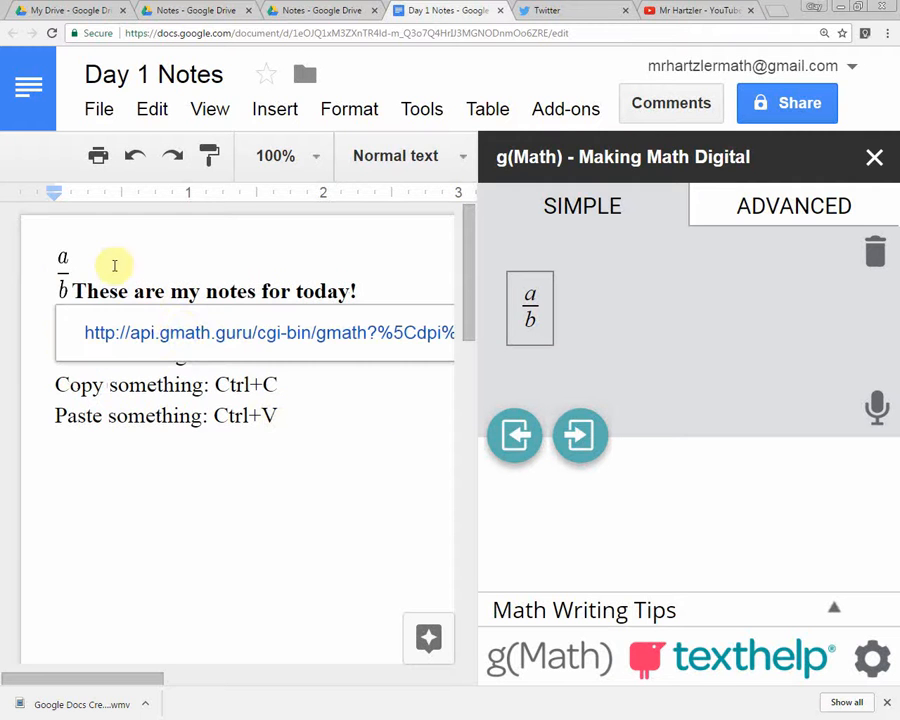
# Move the inserted a/b fraction below the "Paste something" line.
pyautogui.click(64, 285)
pyautogui.click(78, 290)
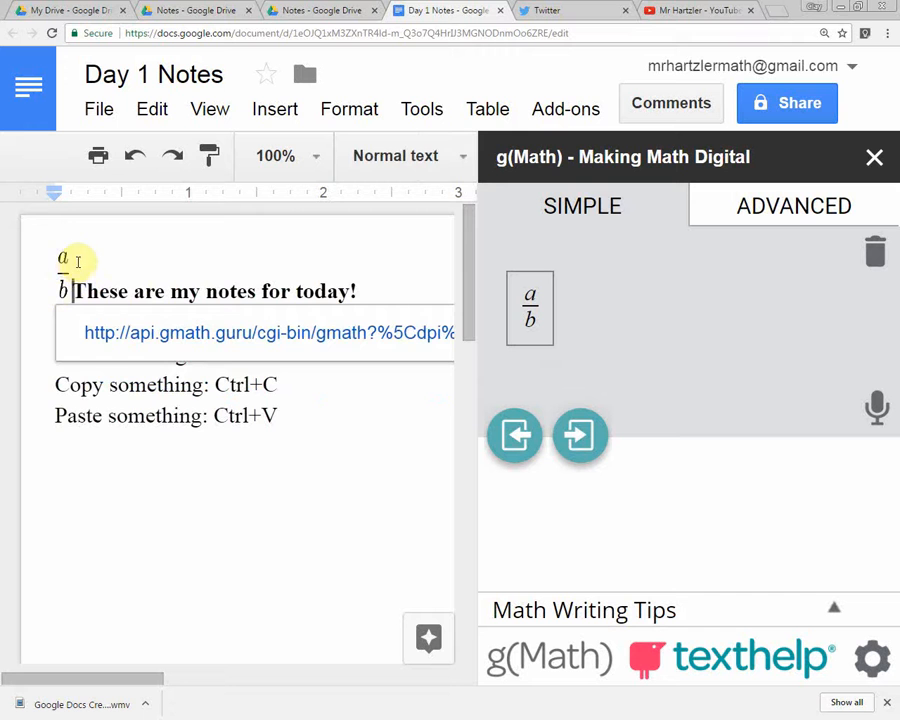
pyautogui.click(62, 260)
pyautogui.moveTo(62, 260); pyautogui.dragTo(187, 469)
pyautogui.click(118, 472)
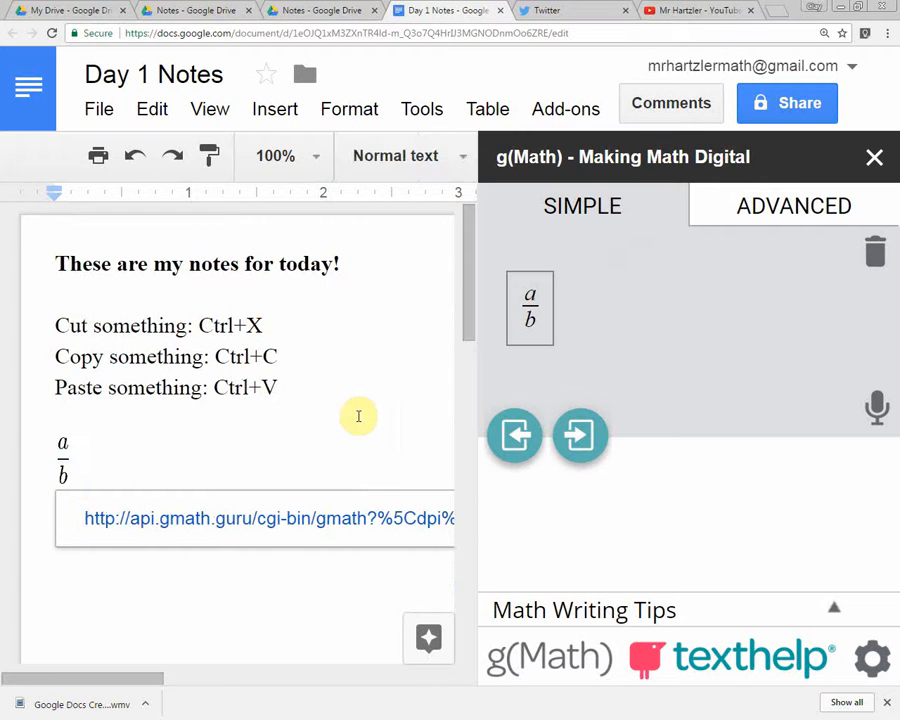
# Enlarge the a/b fraction in the document to about 1.2 inches wide.
pyautogui.hotkey('ctrl', '-')
pyautogui.hotkey('ctrl', '-')
pyautogui.hotkey('ctrl', '-')
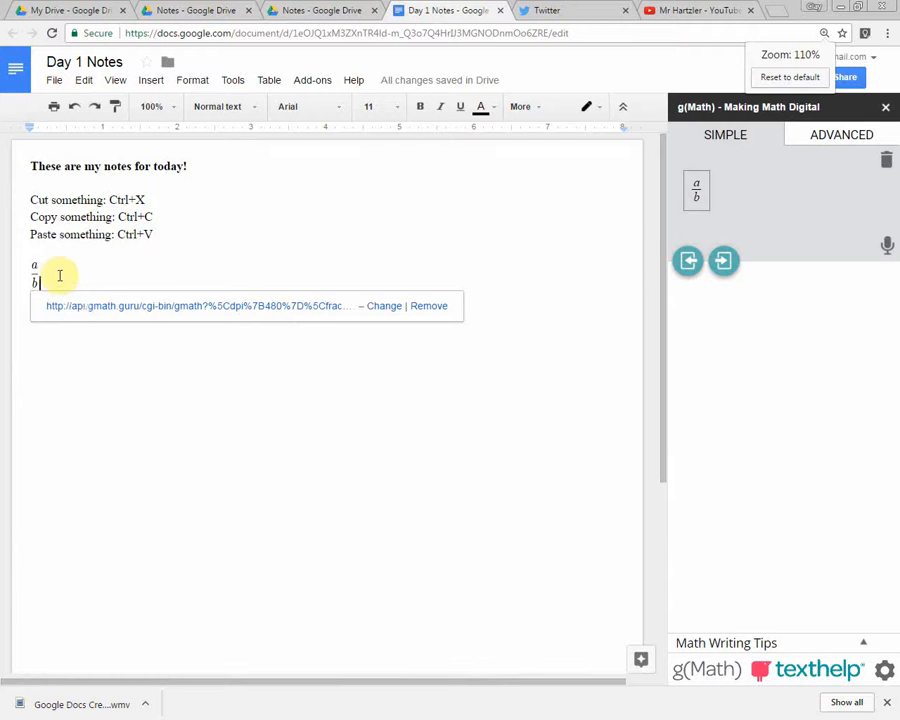
pyautogui.click(35, 274)
pyautogui.moveTo(37, 285); pyautogui.dragTo(118, 386)
pyautogui.click(230, 386)
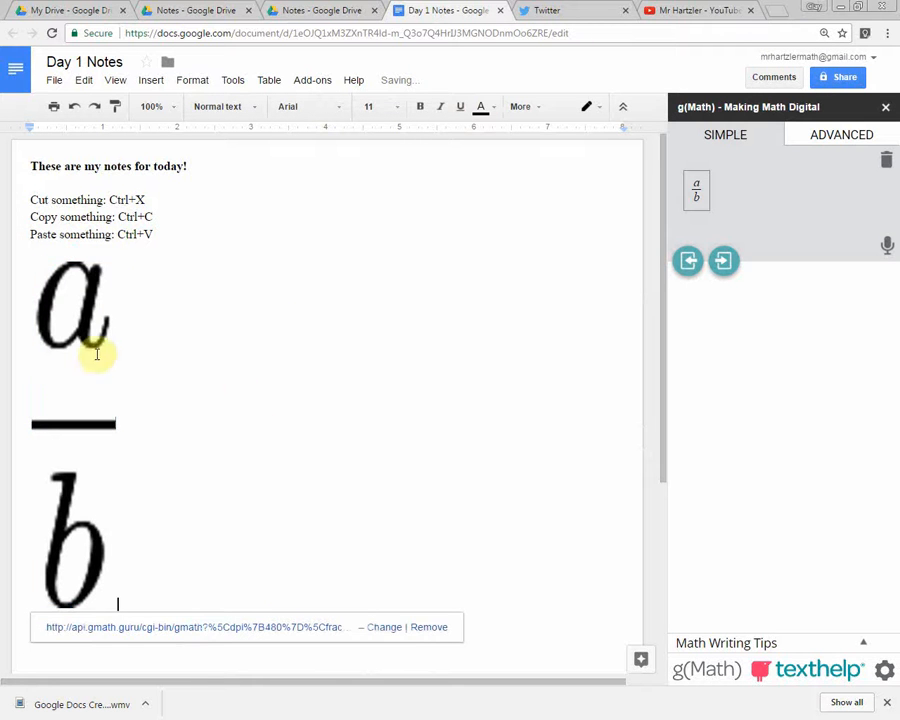
# Shrink the a/b fraction to about 0.25 inch wide and start a new line below it.
pyautogui.click(72, 321)
pyautogui.moveTo(116, 608); pyautogui.dragTo(50, 334)
pyautogui.click(257, 316)
pyautogui.click(261, 302)
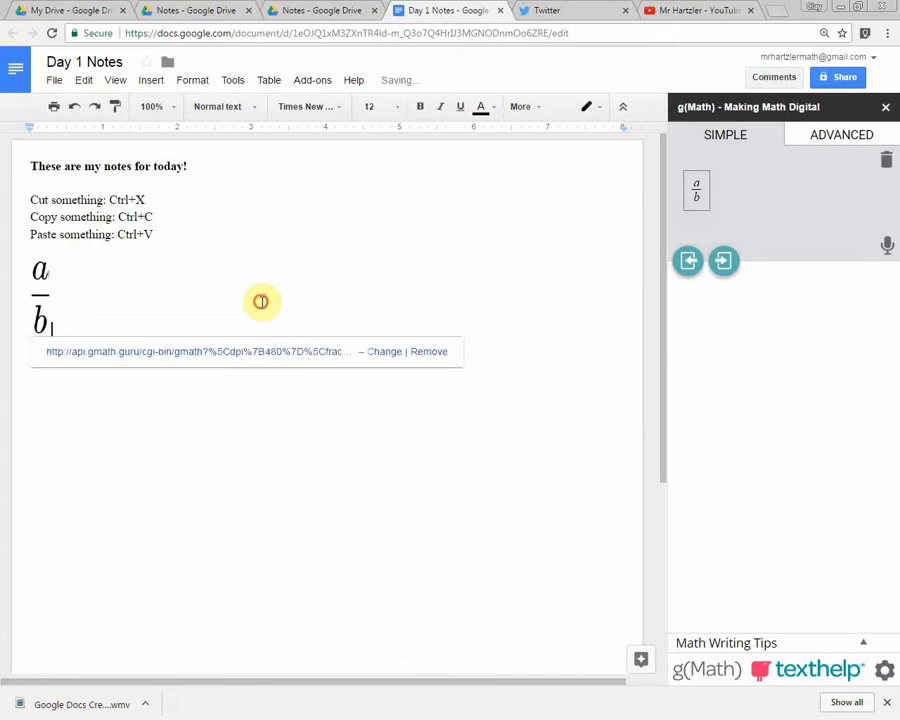
pyautogui.press('Return')
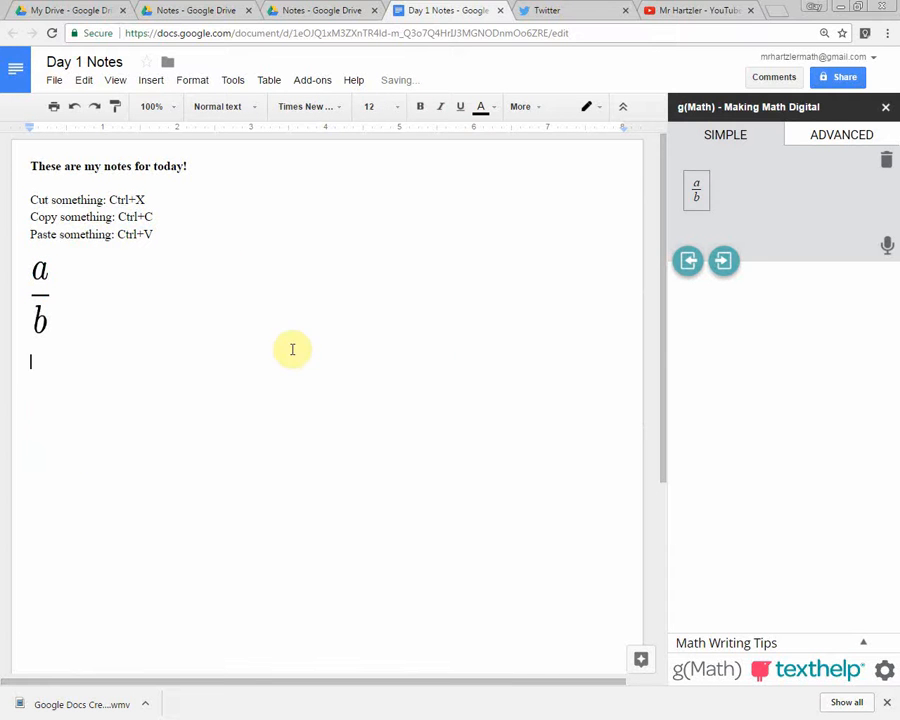
# Expand the advanced editor's LaTeX to x\ge\frac{1}{3}, and separate x, \ge, \frac{1} and {3} with spaces.
pyautogui.click(842, 137)
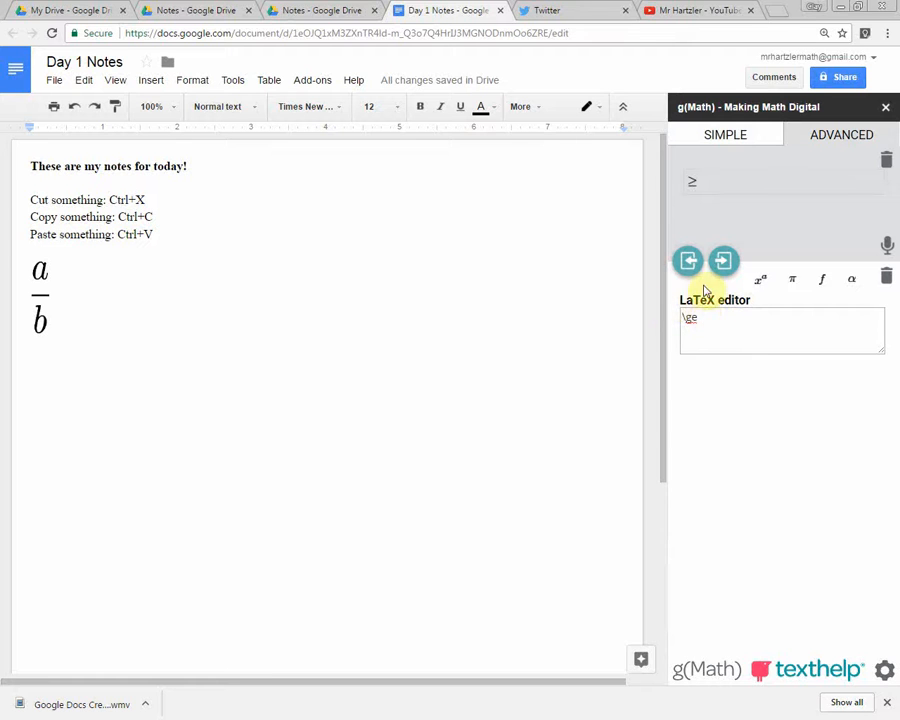
pyautogui.moveTo(709, 316); pyautogui.dragTo(683, 317)
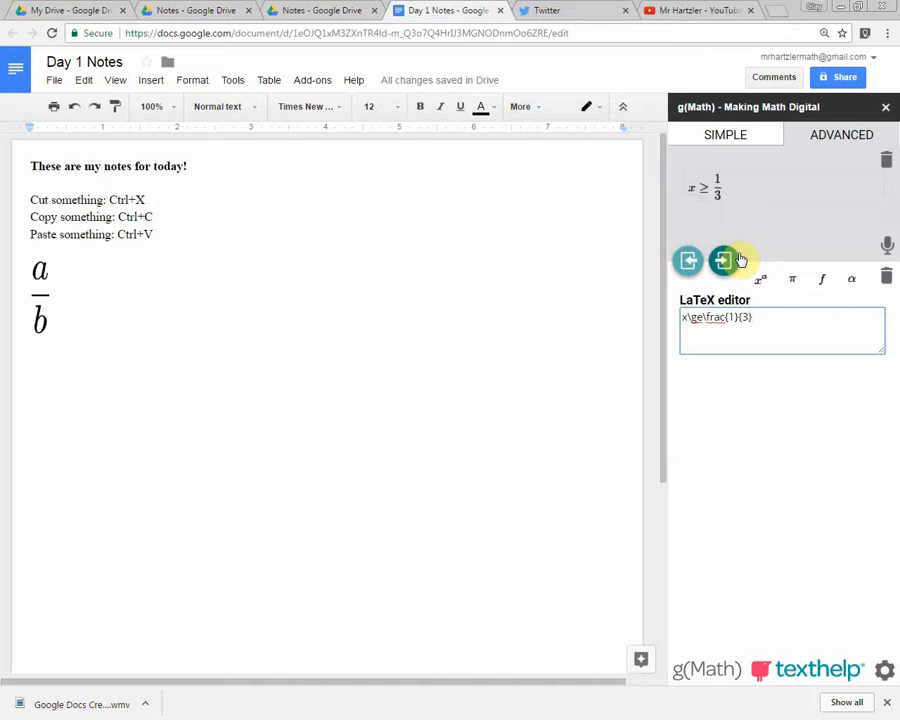
pyautogui.click(689, 318)
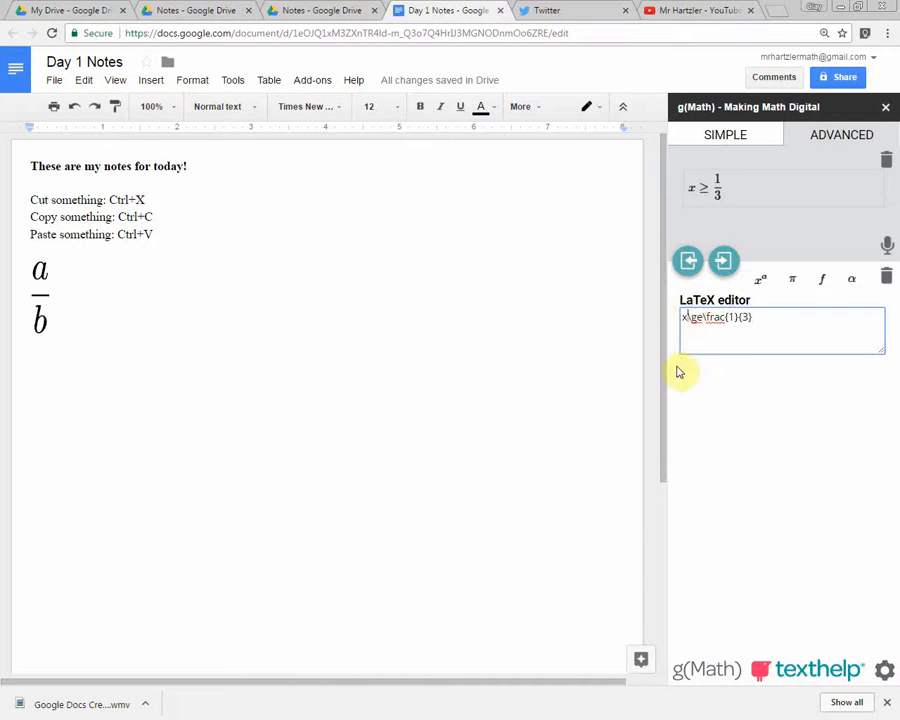
pyautogui.press('Return')
pyautogui.press('BackSpace')
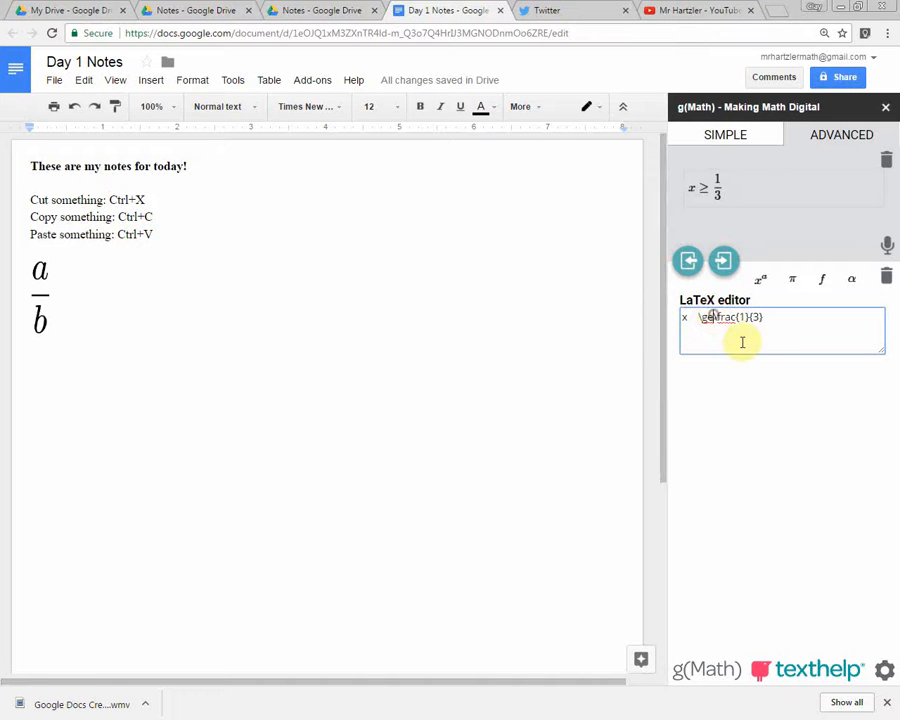
pyautogui.click(761, 317)
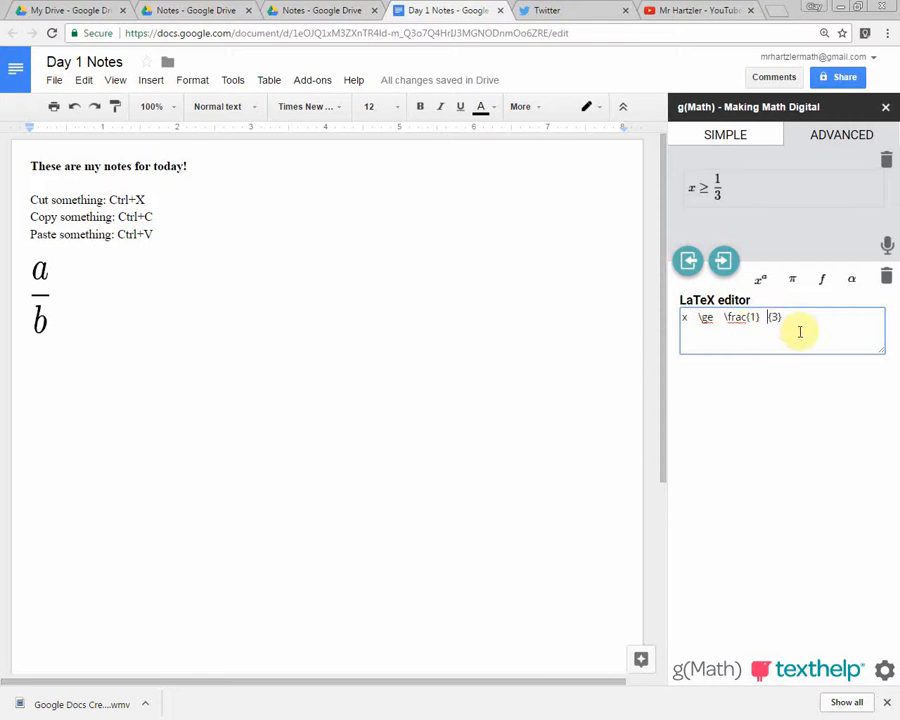
# Change the LaTeX fraction's numerator to 1+y and its denominator to 3-x.
pyautogui.hotkey('ctrl', '+')
pyautogui.hotkey('ctrl', '+')
pyautogui.hotkey('ctrl', '+')
pyautogui.hotkey('ctrl', '+')
pyautogui.hotkey('ctrl', '+')
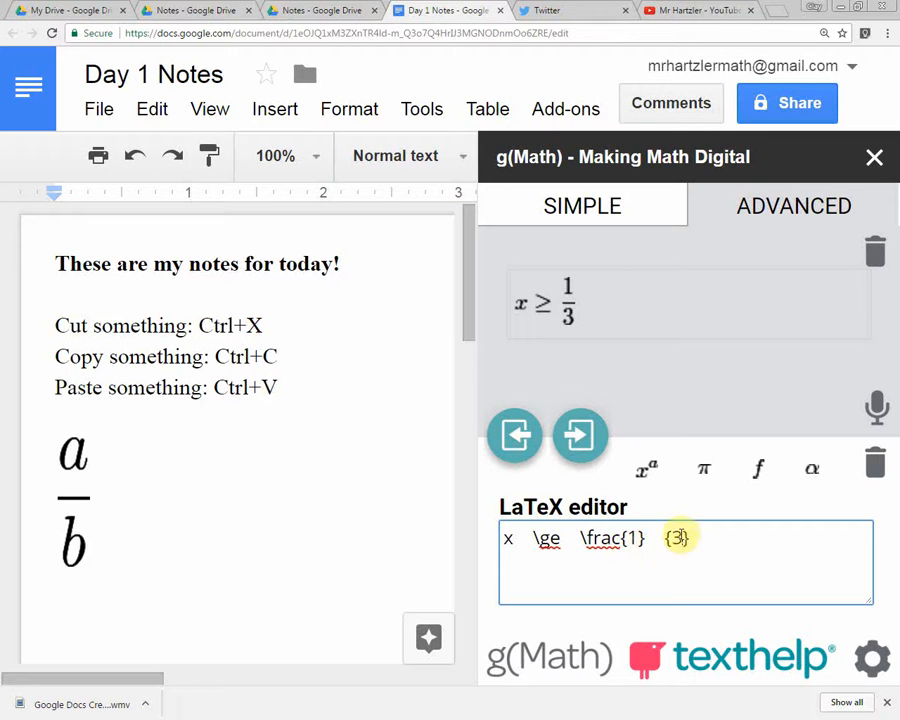
pyautogui.click(638, 538)
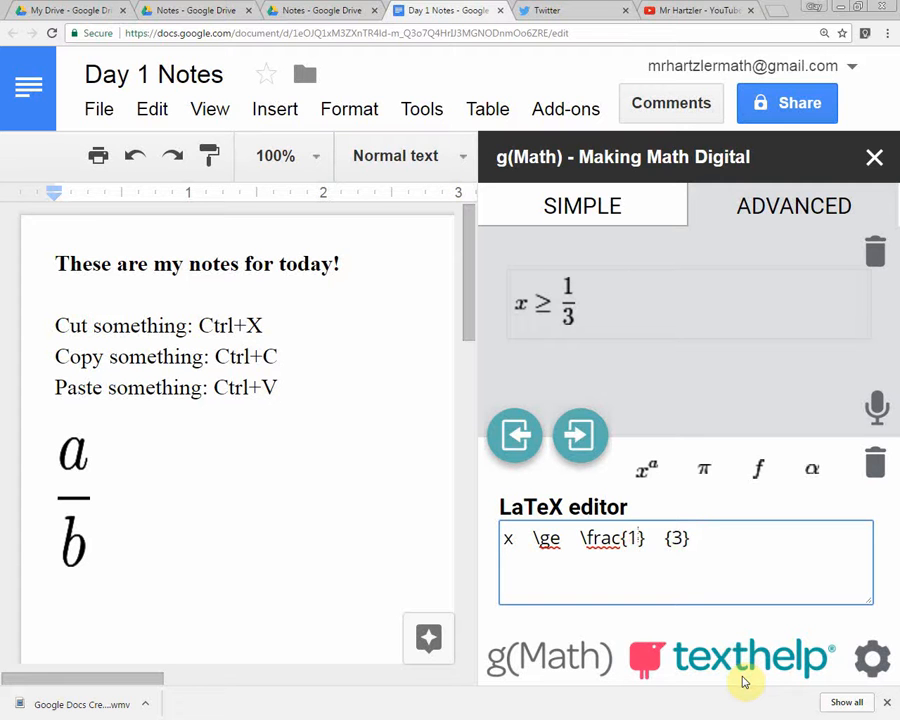
pyautogui.write('+ay')
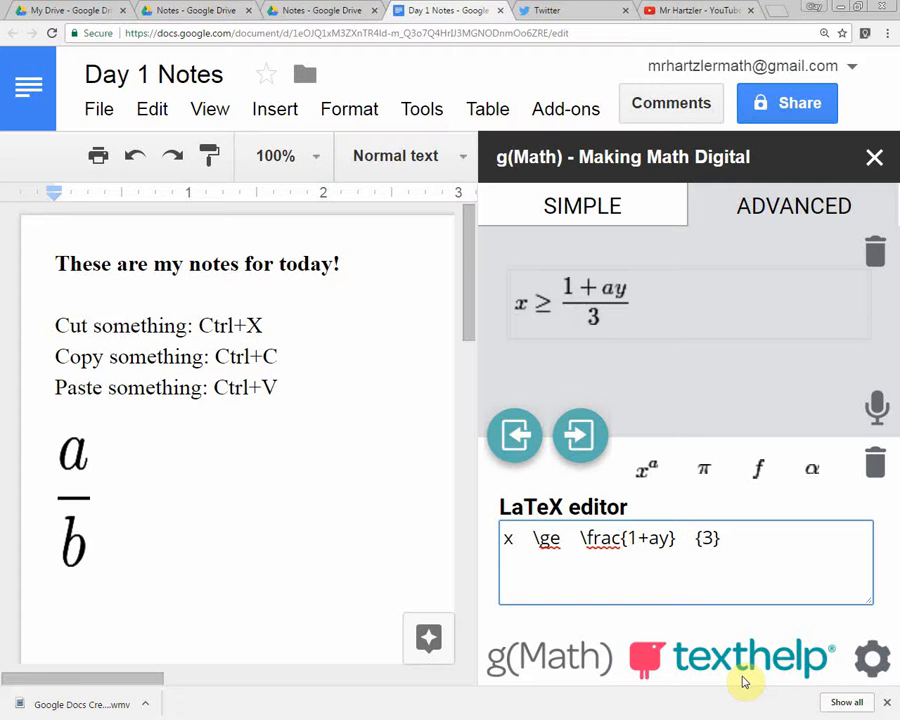
pyautogui.press('BackSpace')
pyautogui.press('BackSpace')
pyautogui.write('y')
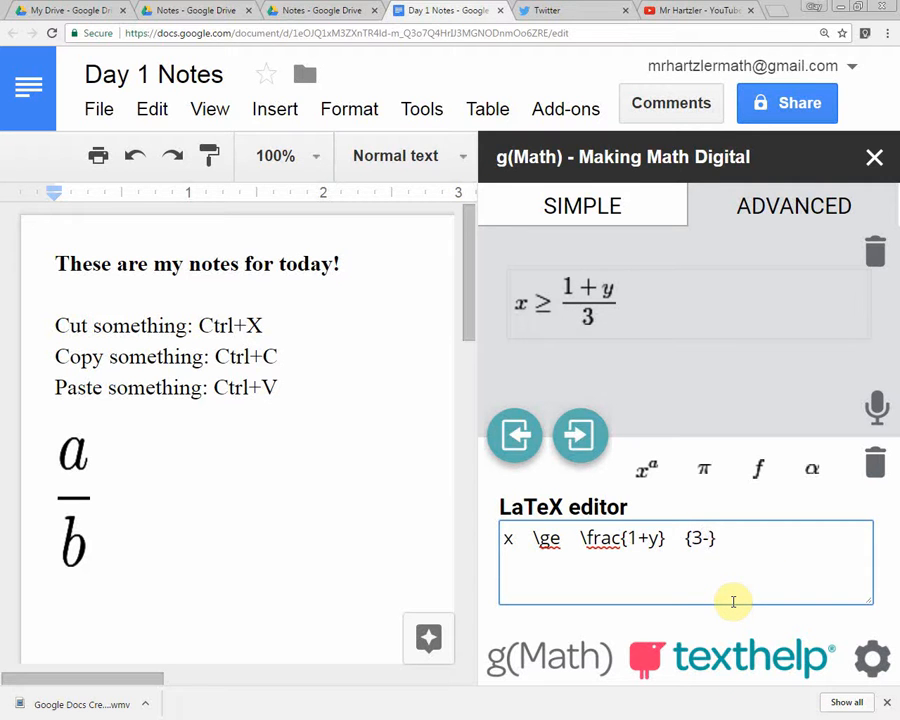
pyautogui.write('x')
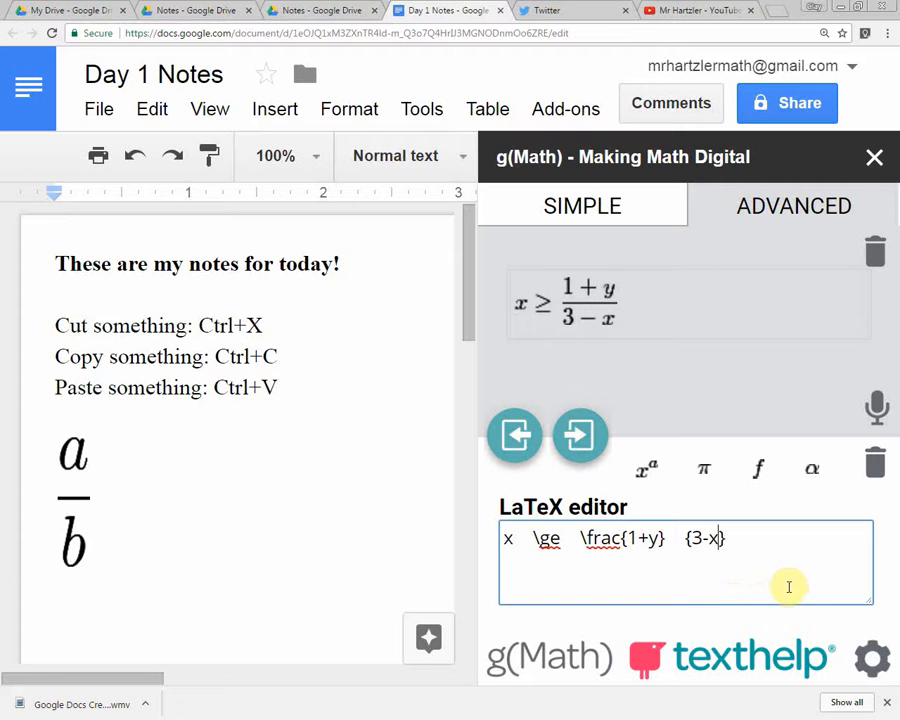
pyautogui.click(806, 574)
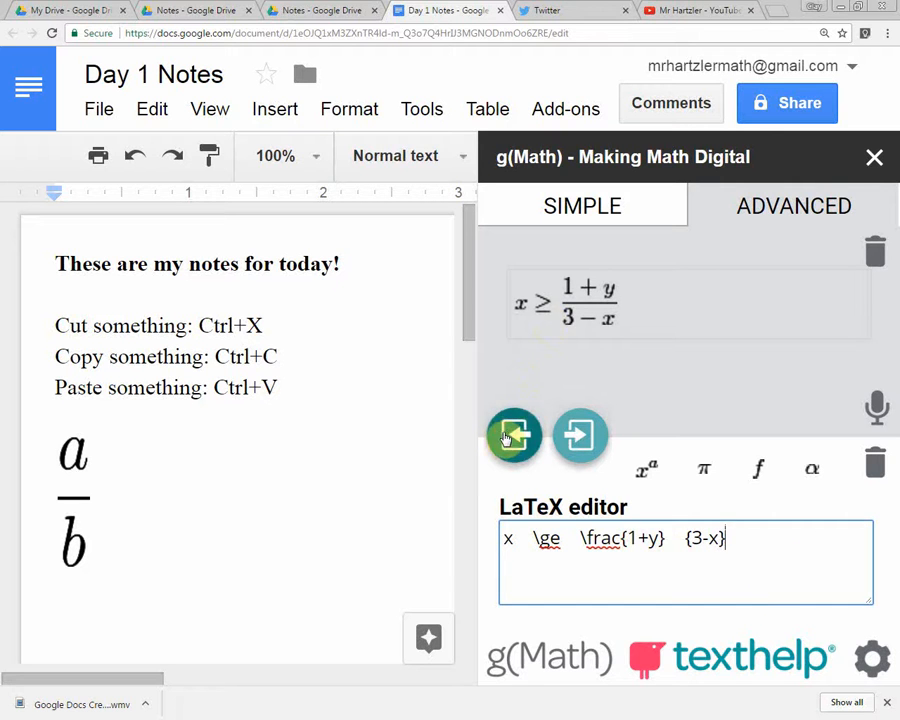
# Insert the inequality x ≥ (1+y)/(3−x) below the a/b fraction in the document and enlarge it to about 1.6 inches wide.
pyautogui.click(510, 436)
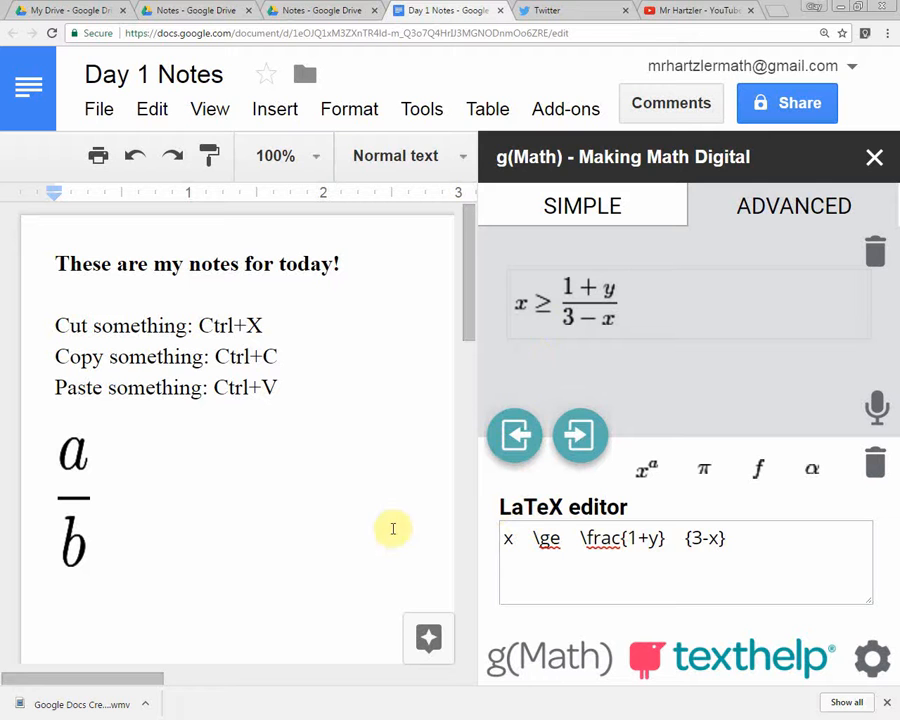
pyautogui.moveTo(167, 587); pyautogui.dragTo(173, 549)
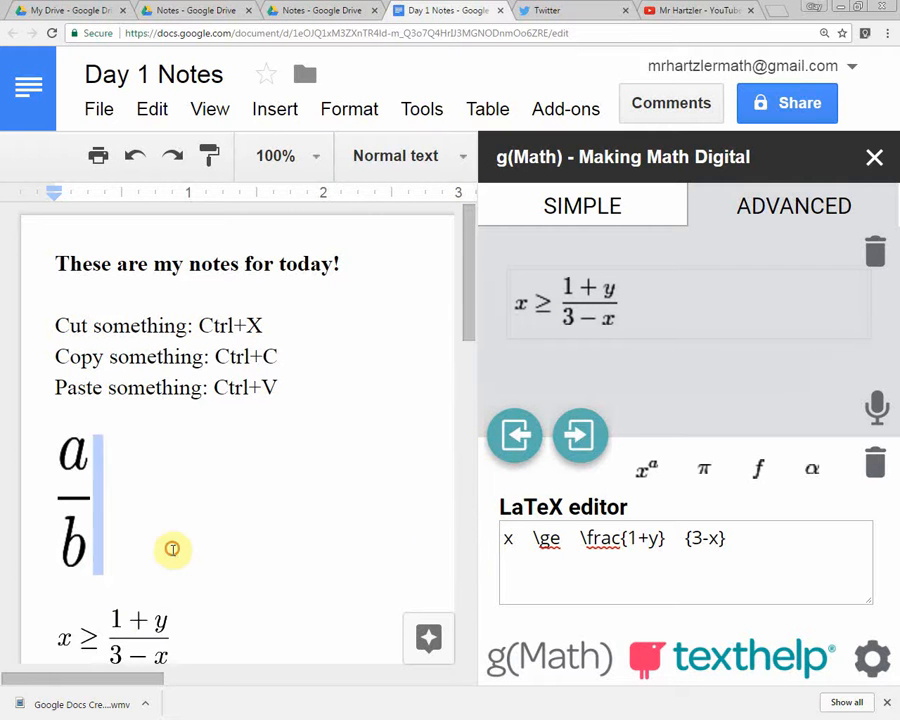
pyautogui.scroll(-3, 172, 549)
pyautogui.scroll(1, 117, 337)
pyautogui.click(158, 383)
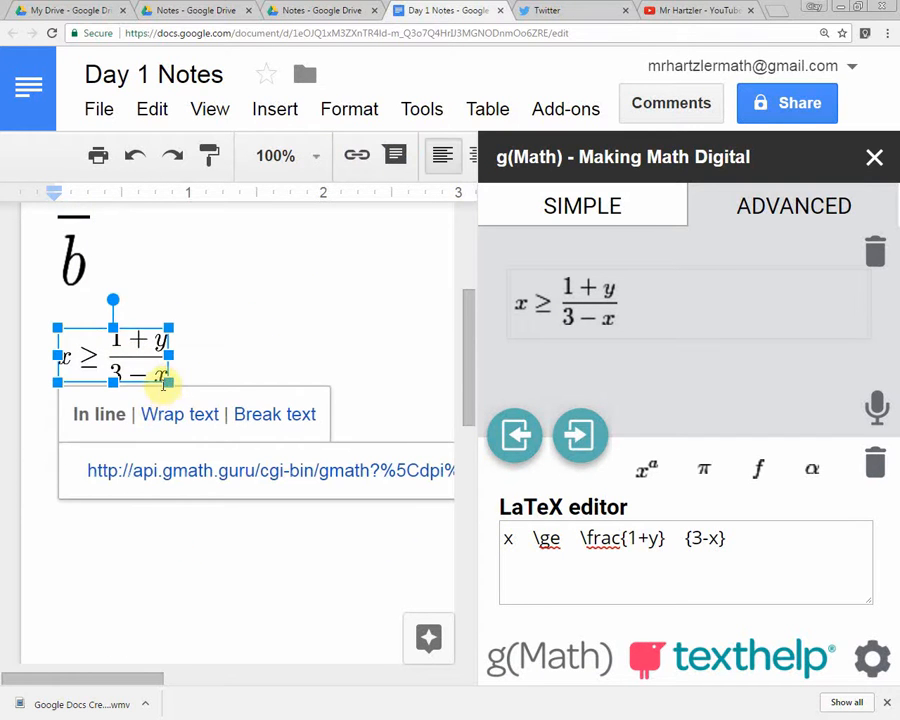
pyautogui.moveTo(165, 380); pyautogui.dragTo(270, 410)
pyautogui.click(323, 428)
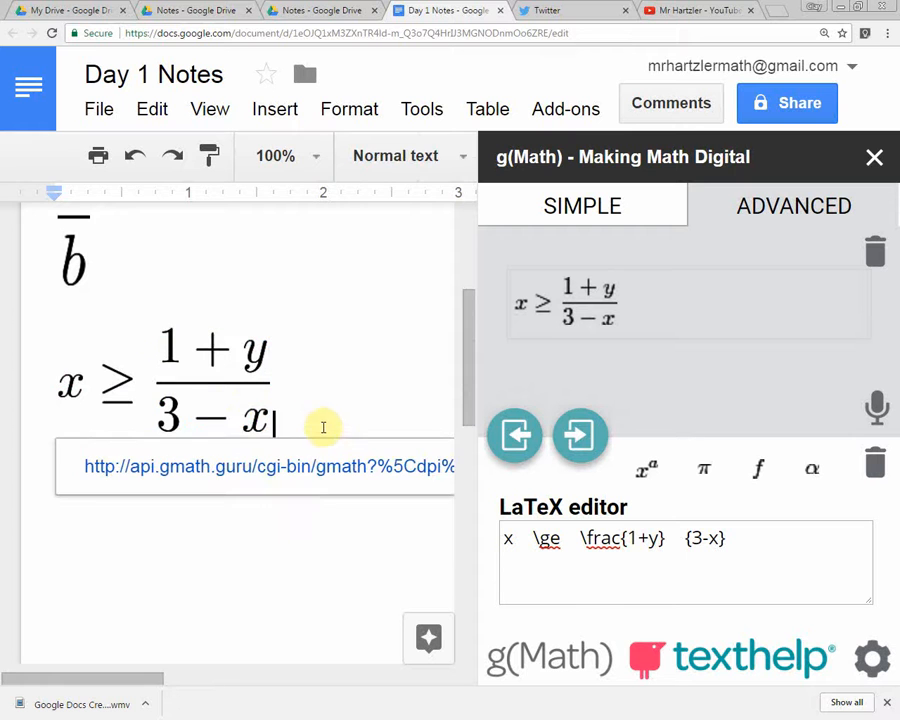
pyautogui.scroll(3, 287, 341)
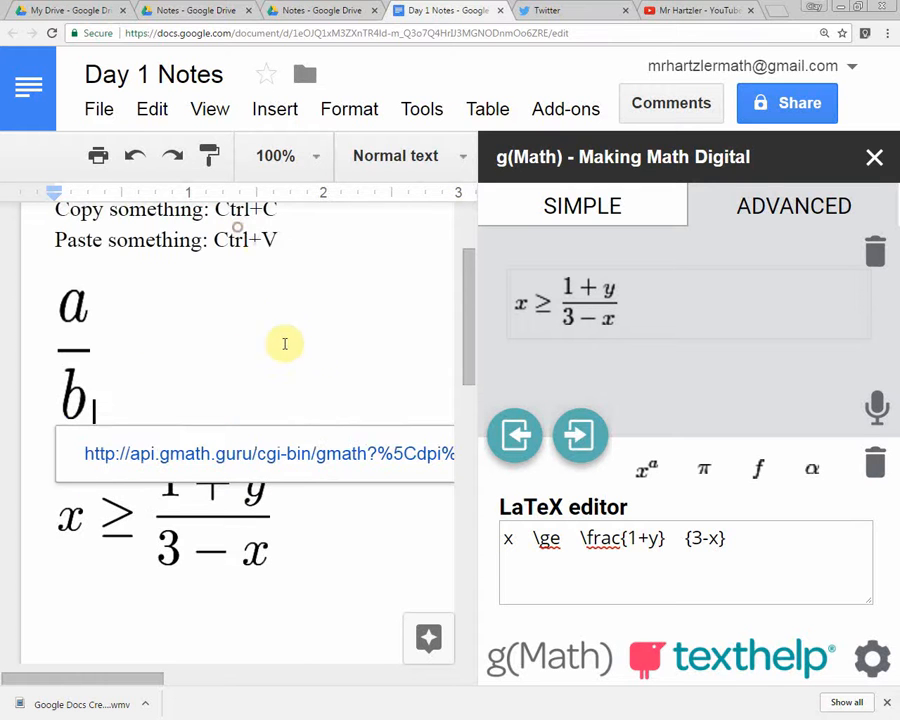
pyautogui.click(247, 239)
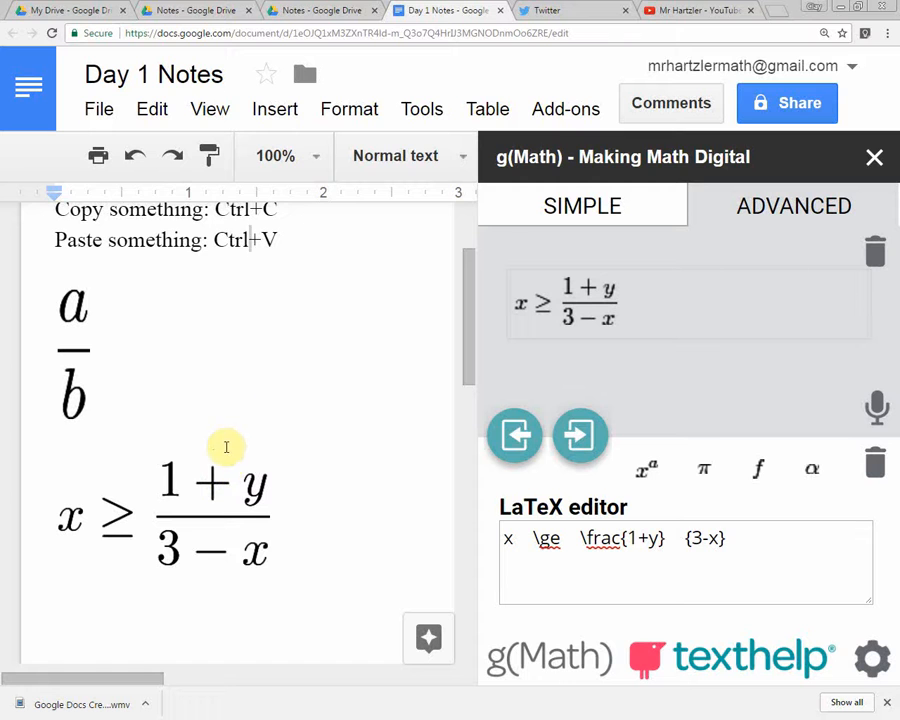
# Start a new line below the x ≥ (1+y)/(3−x) inequality in the document.
pyautogui.scroll(1, 300, 390)
pyautogui.hotkey('ctrl', '-')
pyautogui.hotkey('ctrl', '-')
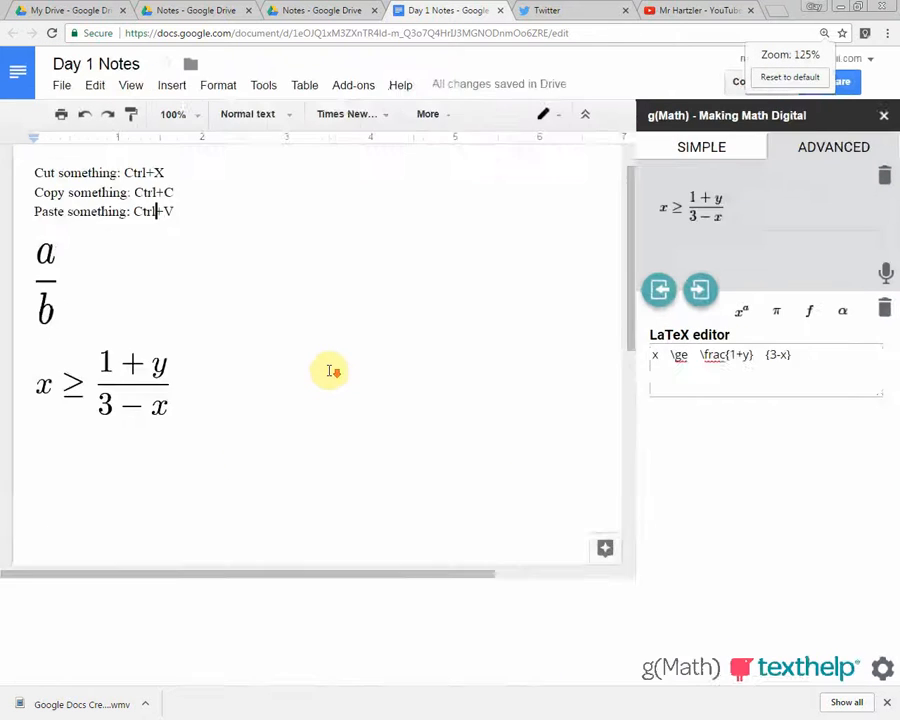
pyautogui.scroll(1, 267, 450)
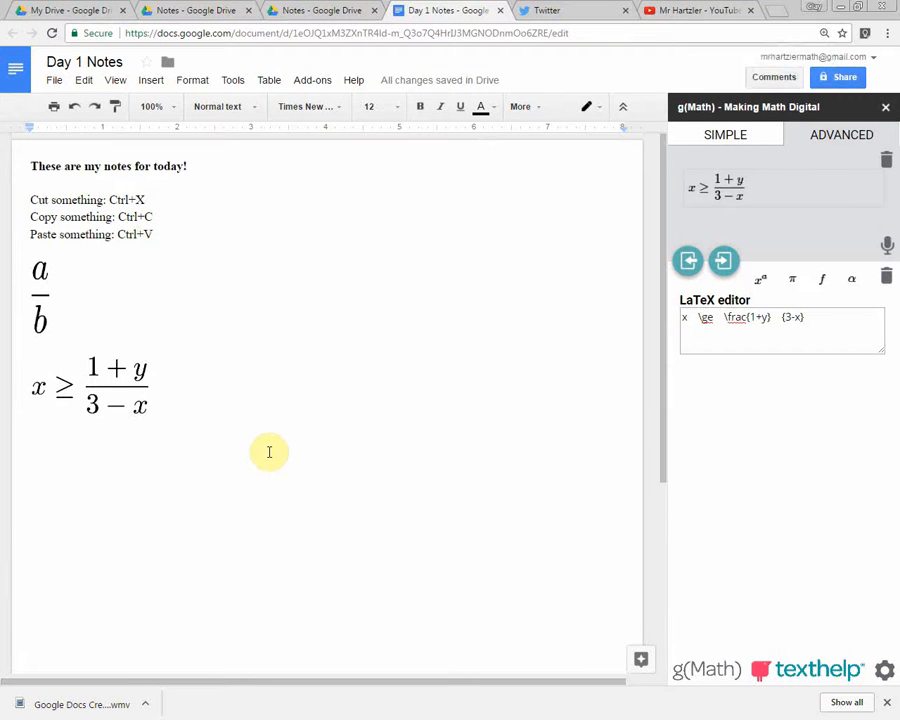
pyautogui.click(267, 451)
pyautogui.press('Return')
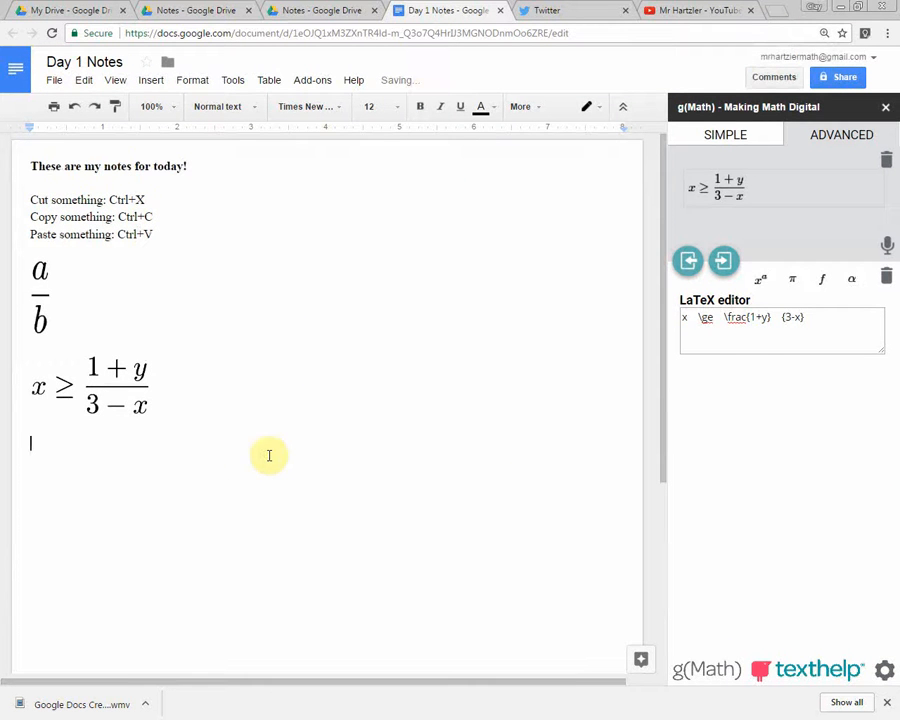
pyautogui.click(322, 79)
pyautogui.click(340, 137)
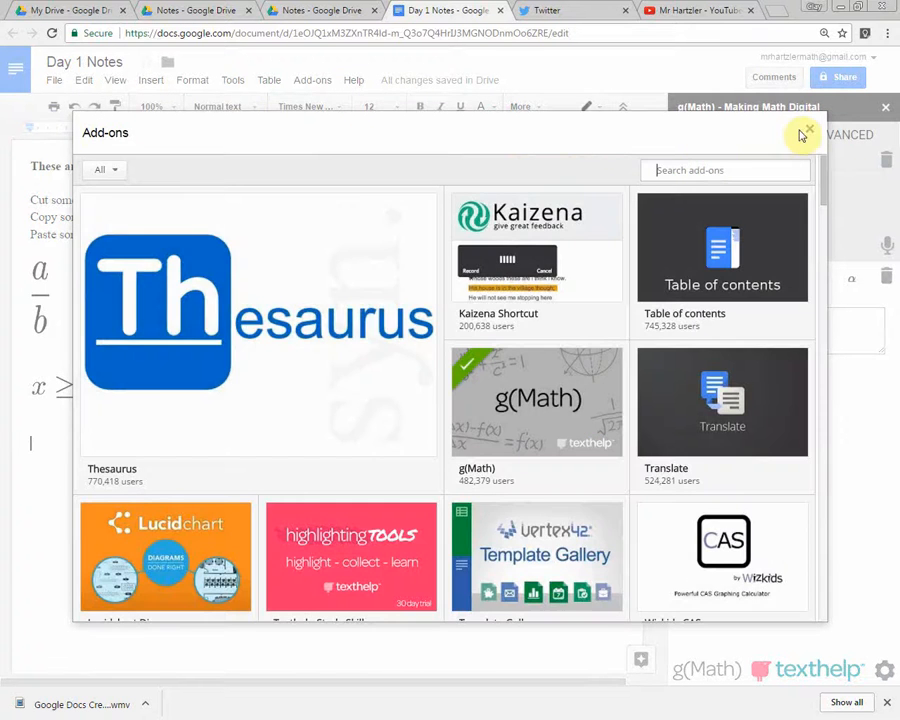
pyautogui.click(806, 132)
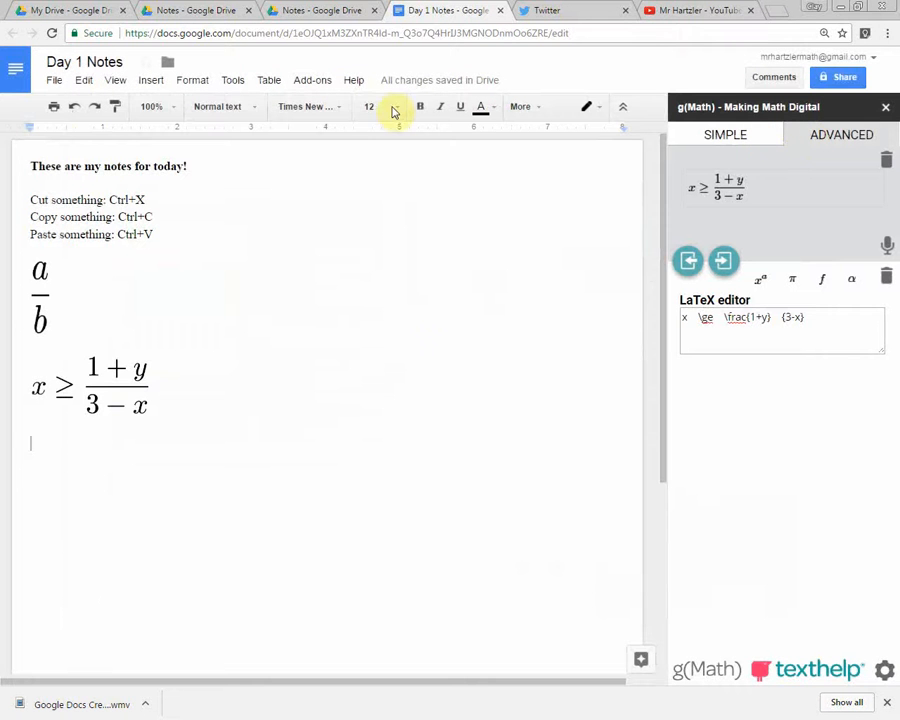
# Search the add-on store for "latex" and install Auto-Latex Equations, allowing its access to the Google account.
pyautogui.click(317, 84)
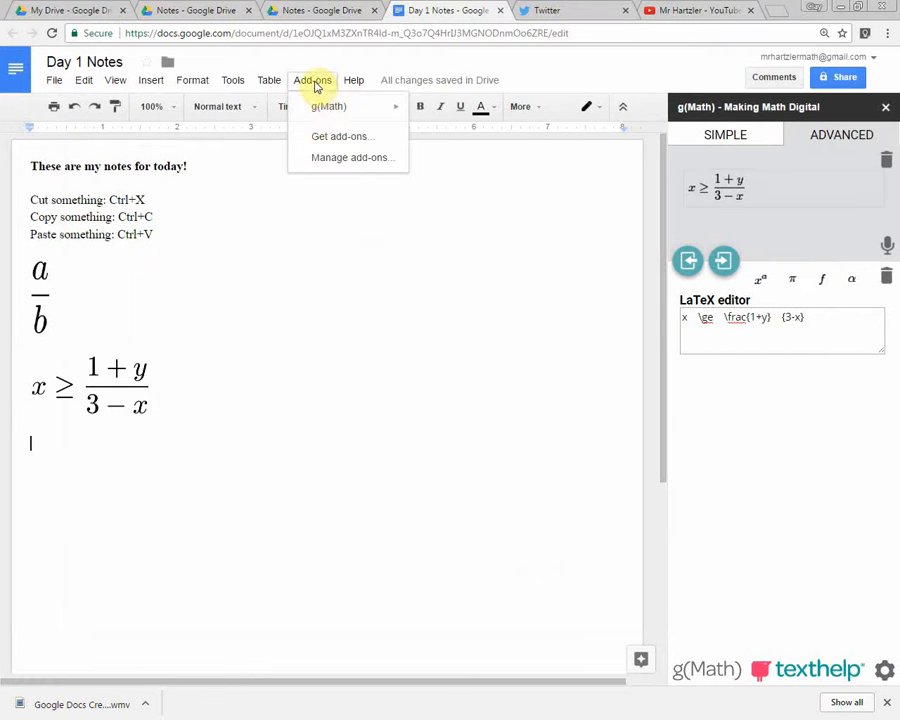
pyautogui.click(333, 141)
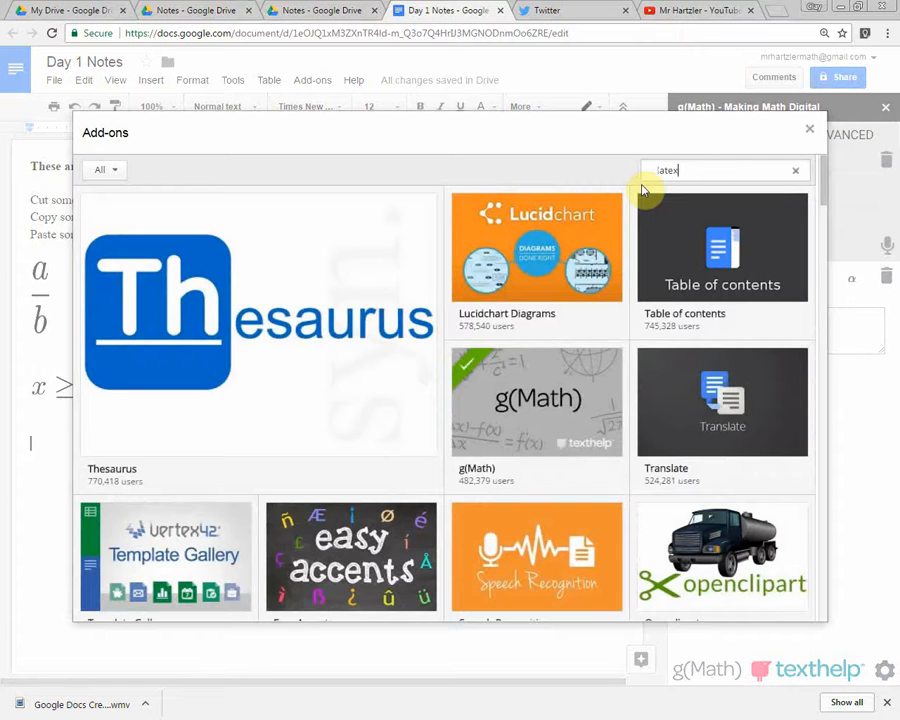
pyautogui.press('Return')
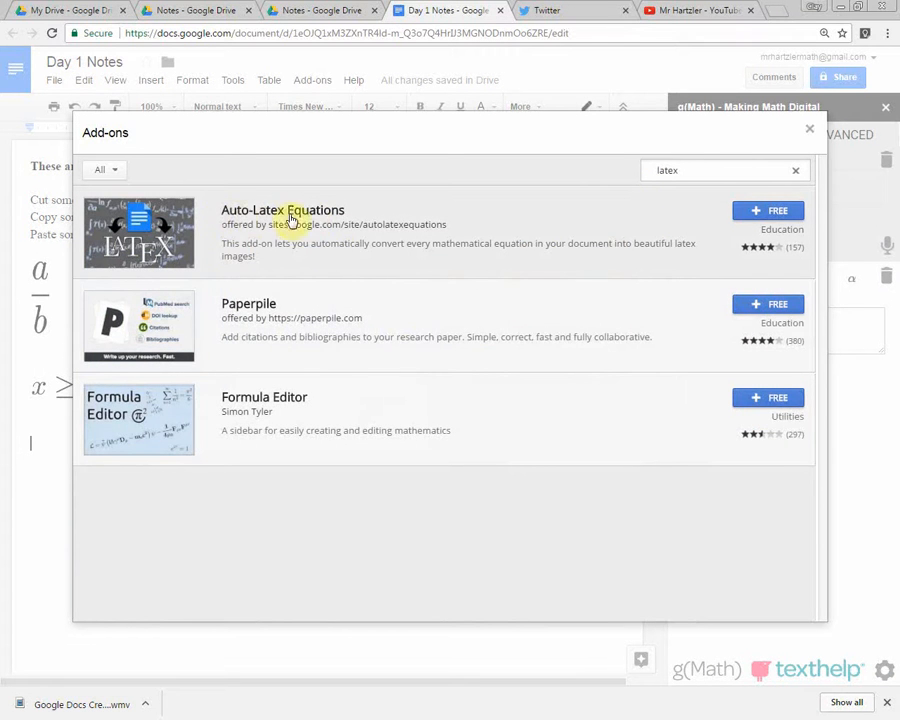
pyautogui.click(772, 212)
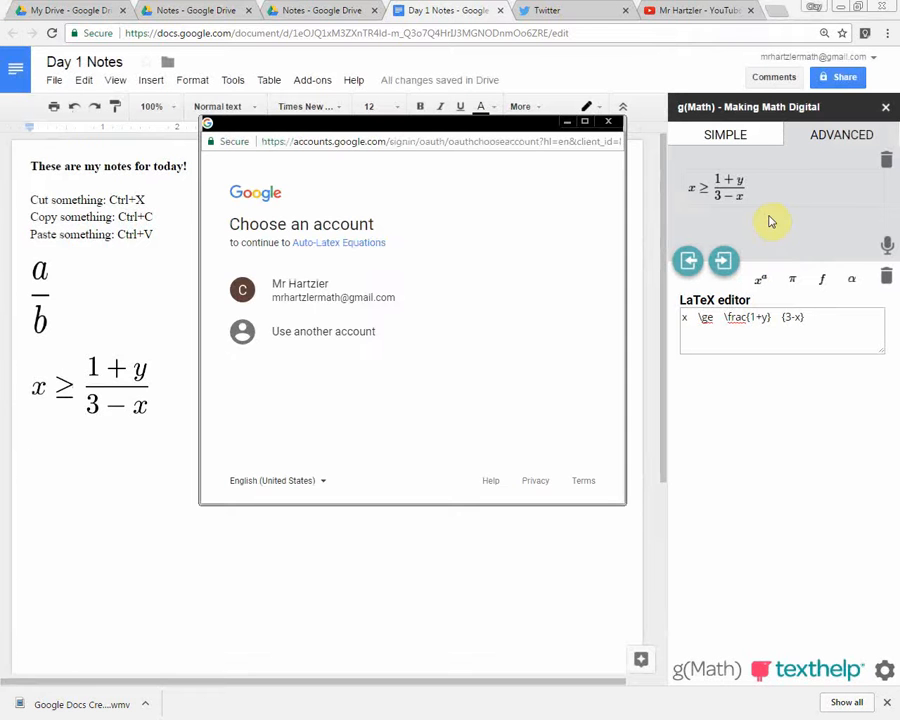
pyautogui.click(315, 288)
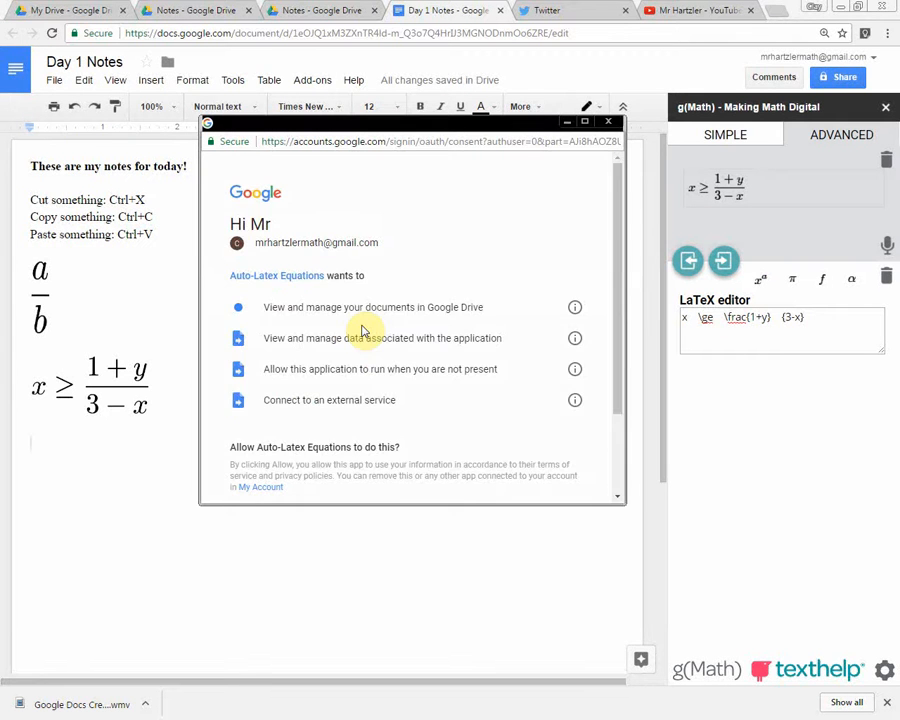
pyautogui.scroll(-2, 362, 331)
pyautogui.click(553, 423)
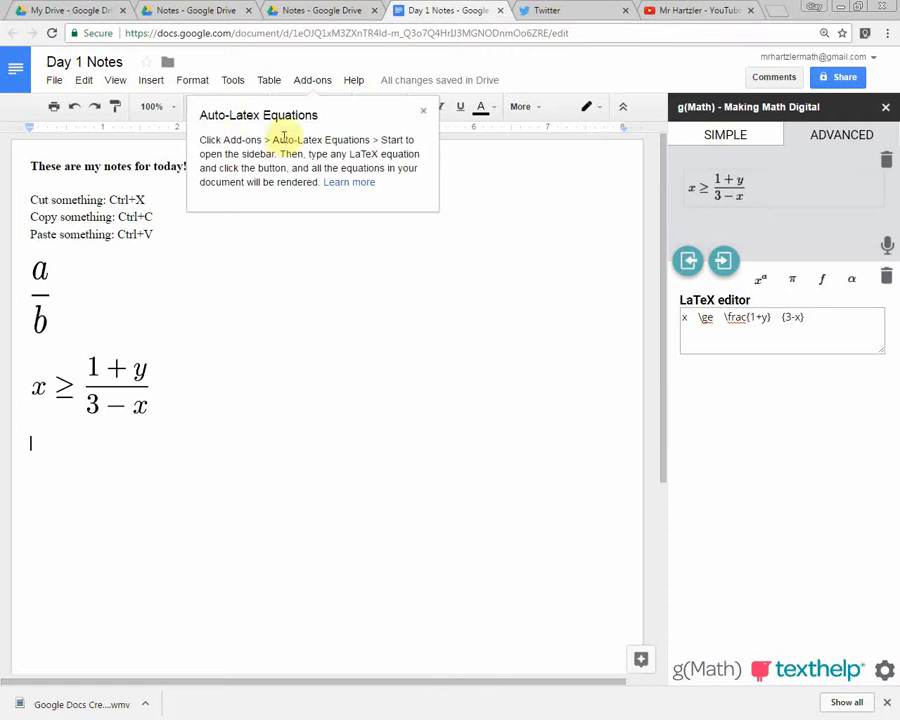
pyautogui.click(423, 112)
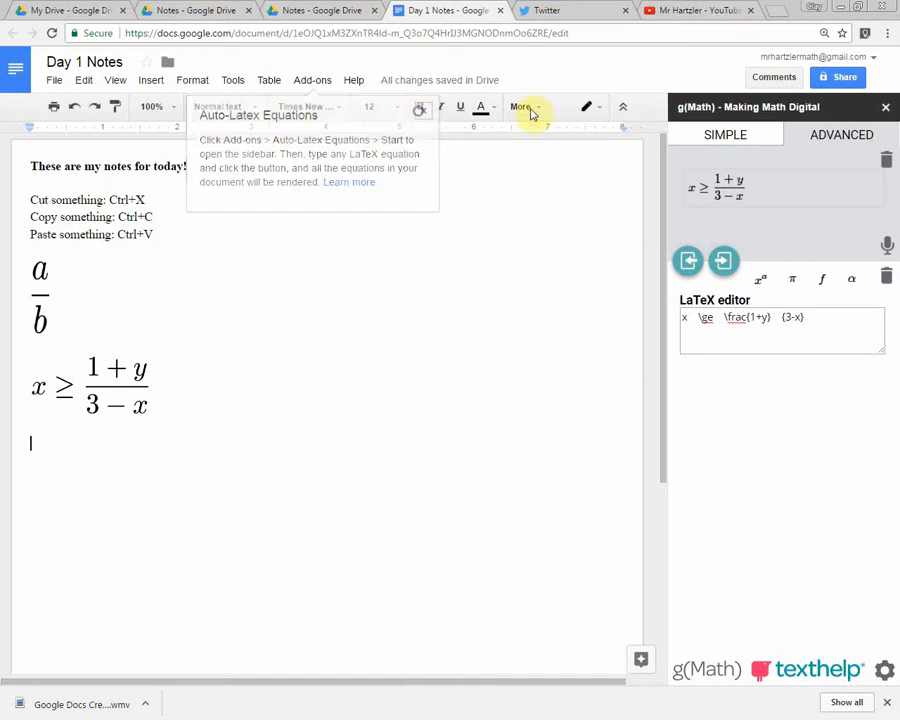
# Close g(Math) and start the Auto-Latex Equations add-on.
pyautogui.click(886, 110)
pyautogui.click(314, 79)
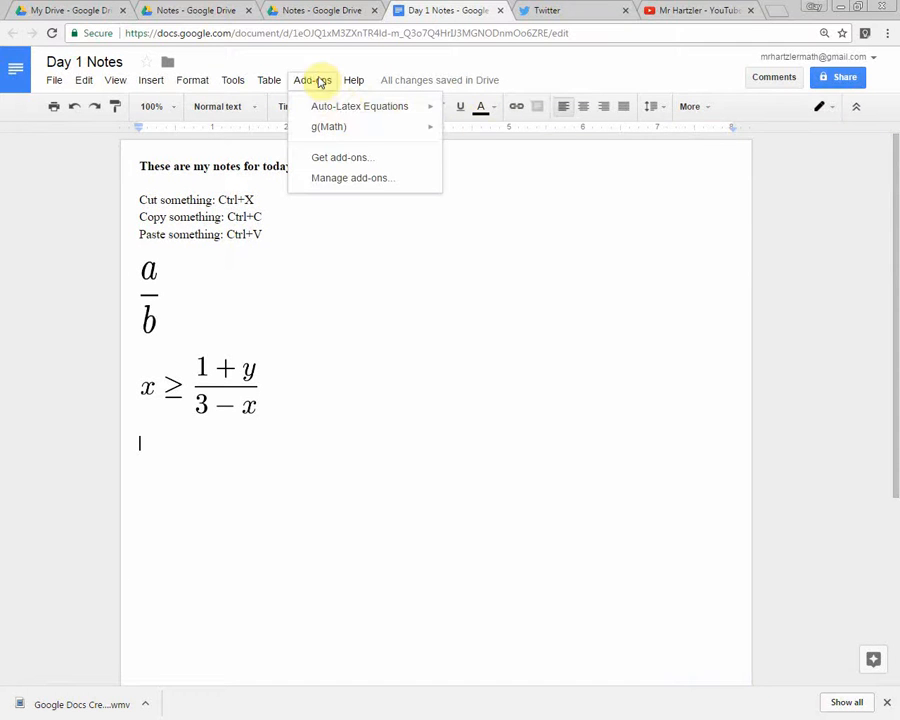
pyautogui.moveTo(378, 112)
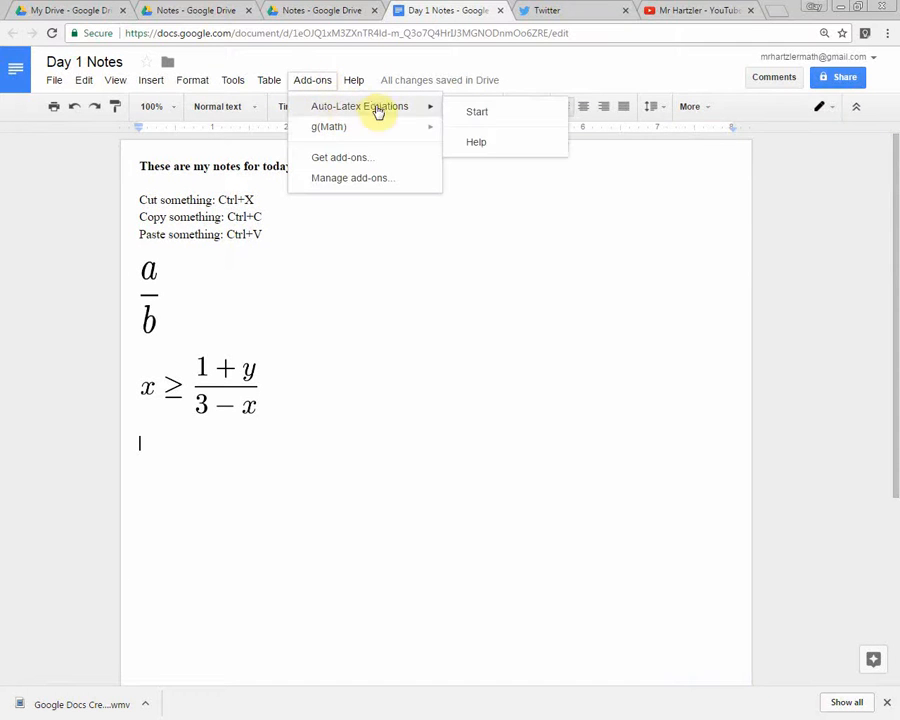
pyautogui.click(486, 114)
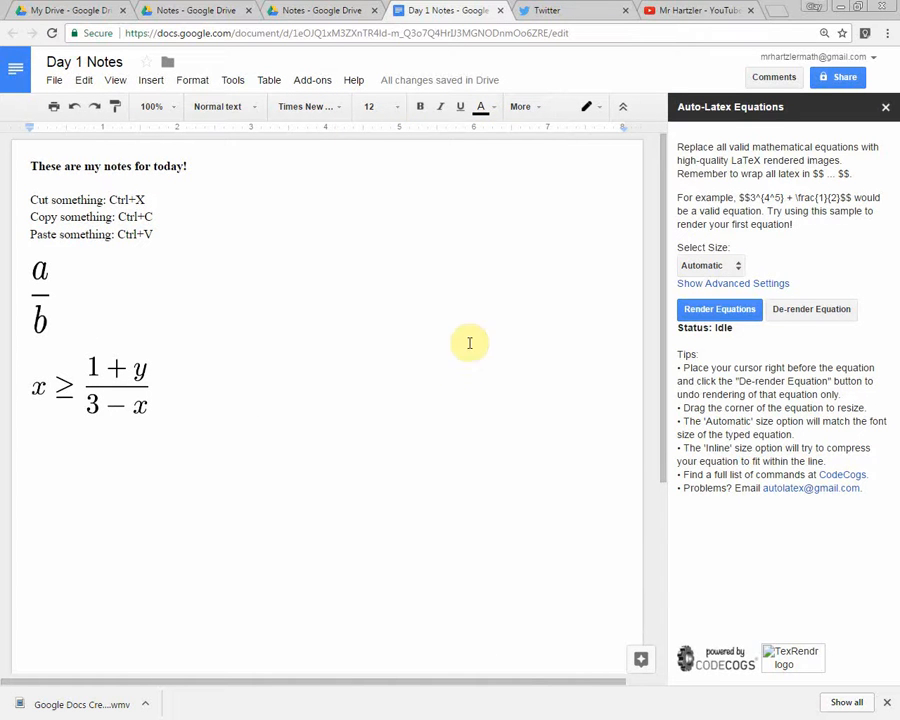
# Add two more blank lines below the inequality in the document.
pyautogui.click(330, 420)
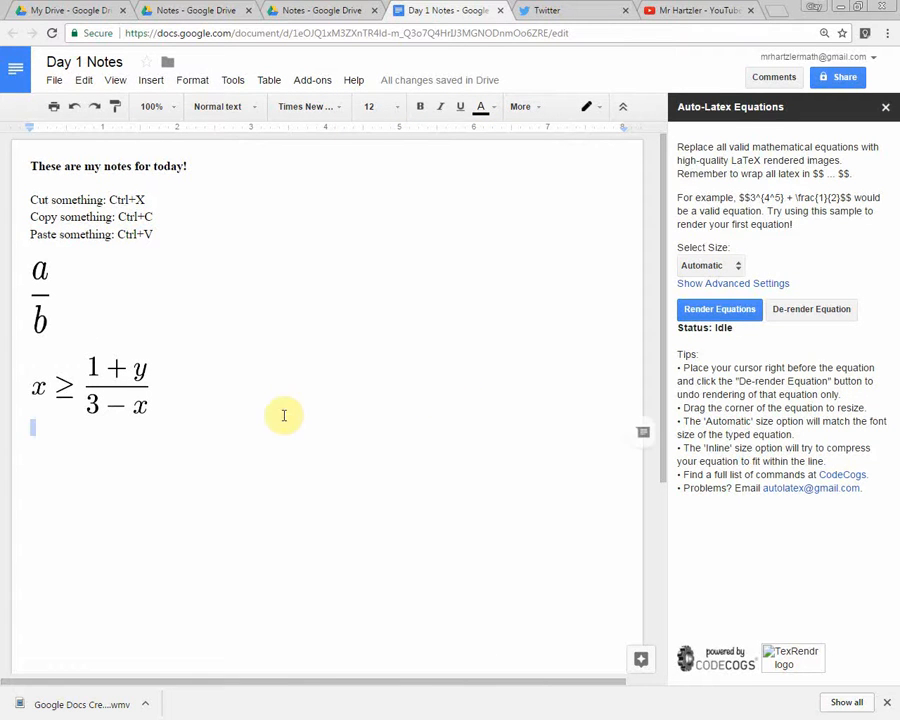
pyautogui.click(283, 415)
pyautogui.click(331, 396)
pyautogui.press('Return')
pyautogui.press('Return')
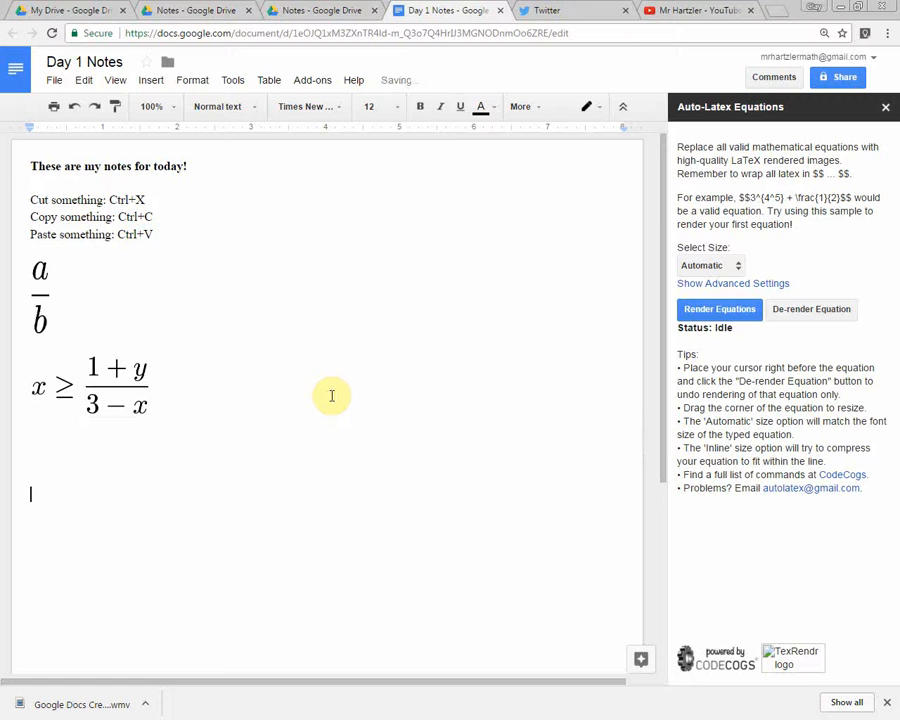
# Read the Auto-Latex Equations instructions and tips, especially the rule for wrapping LaTeX in $$ ... $$.
pyautogui.scroll(-1, 331, 396)
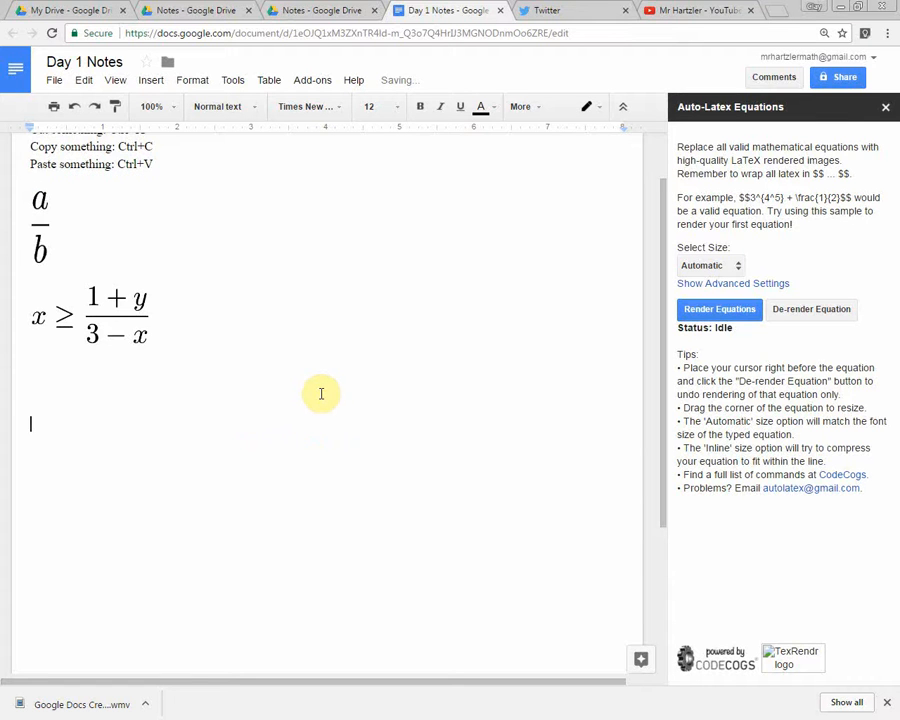
pyautogui.scroll(-1, 345, 430)
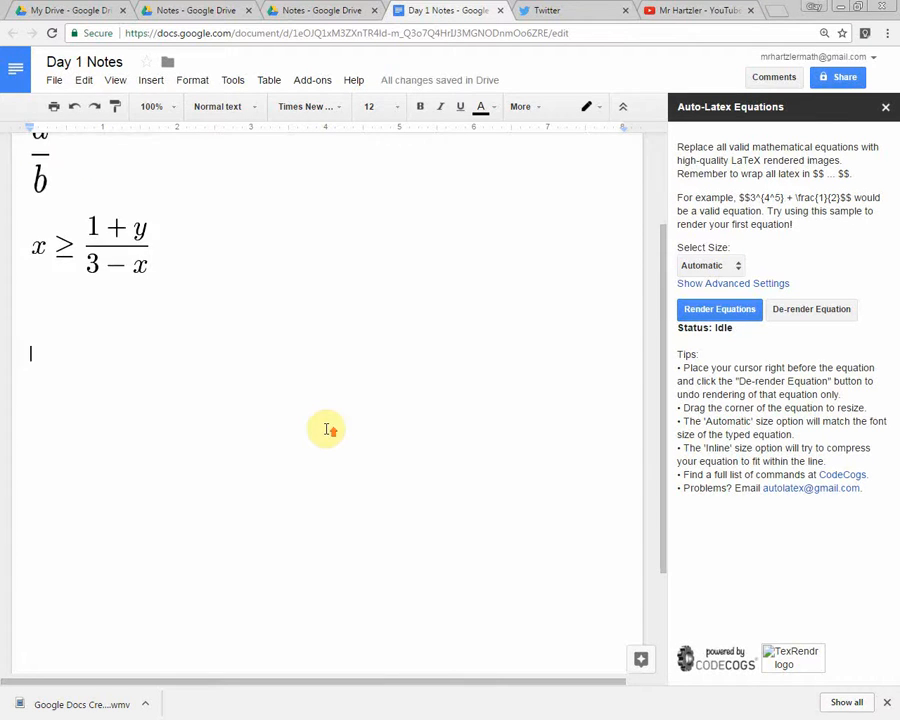
pyautogui.scroll(1, 325, 430)
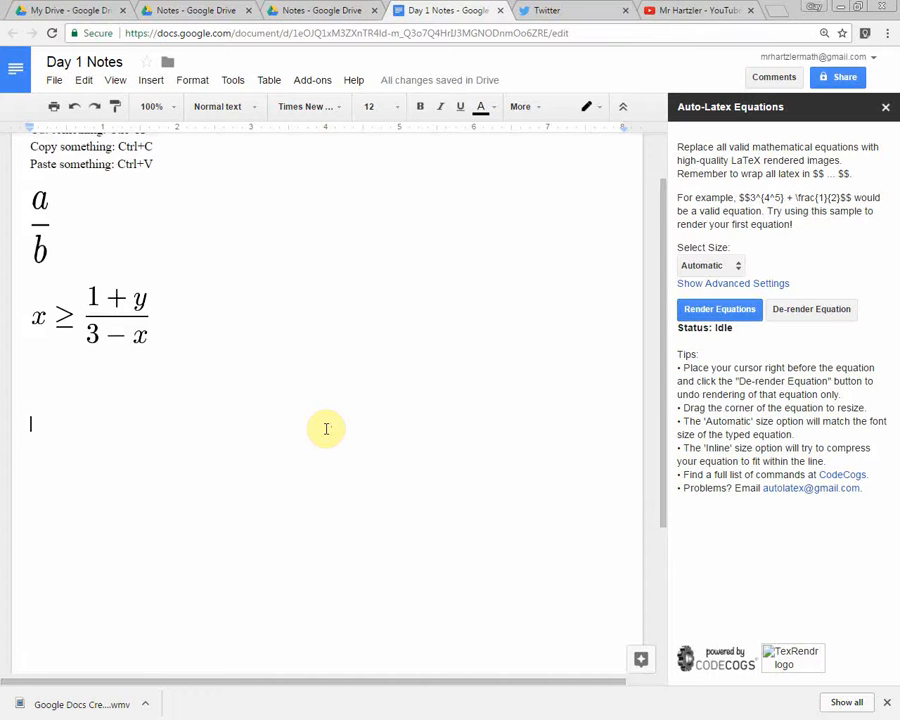
pyautogui.moveTo(690, 160); pyautogui.dragTo(790, 226)
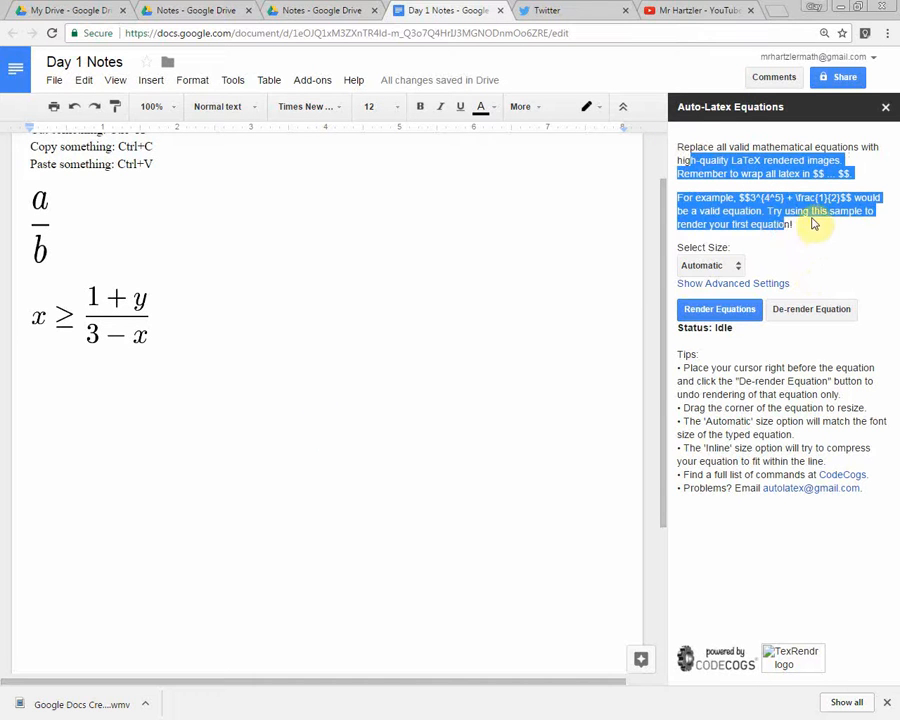
pyautogui.click(813, 224)
pyautogui.moveTo(678, 354); pyautogui.dragTo(762, 478)
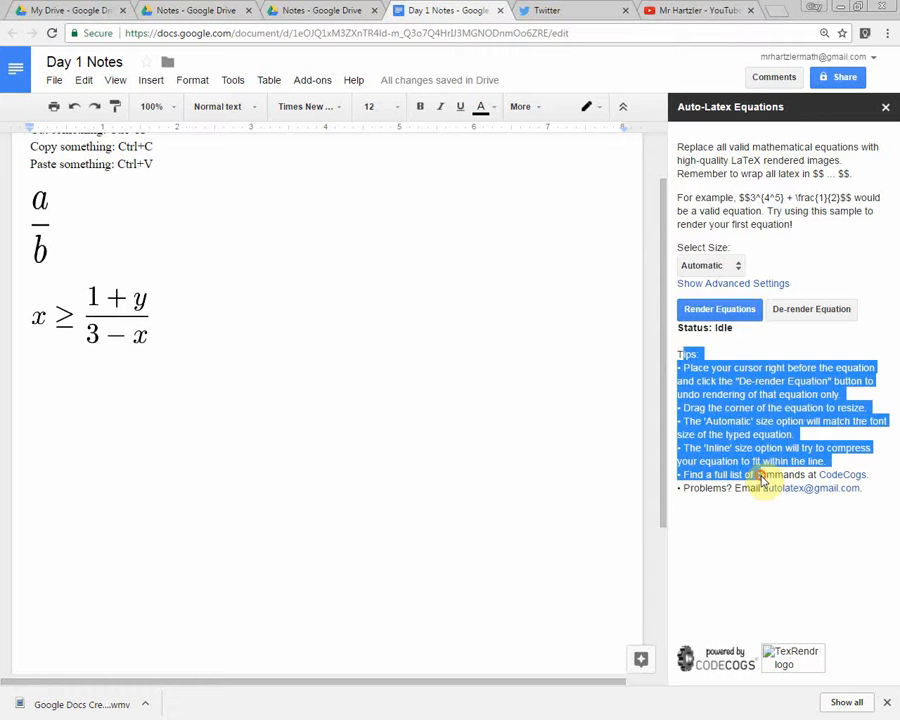
pyautogui.click(783, 142)
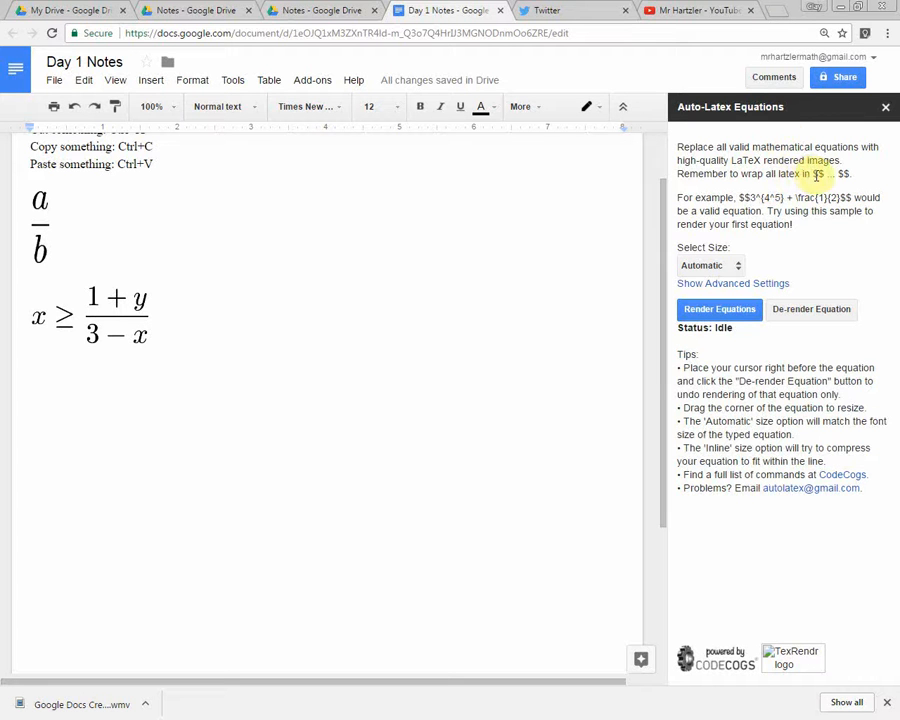
pyautogui.moveTo(812, 174); pyautogui.dragTo(858, 176)
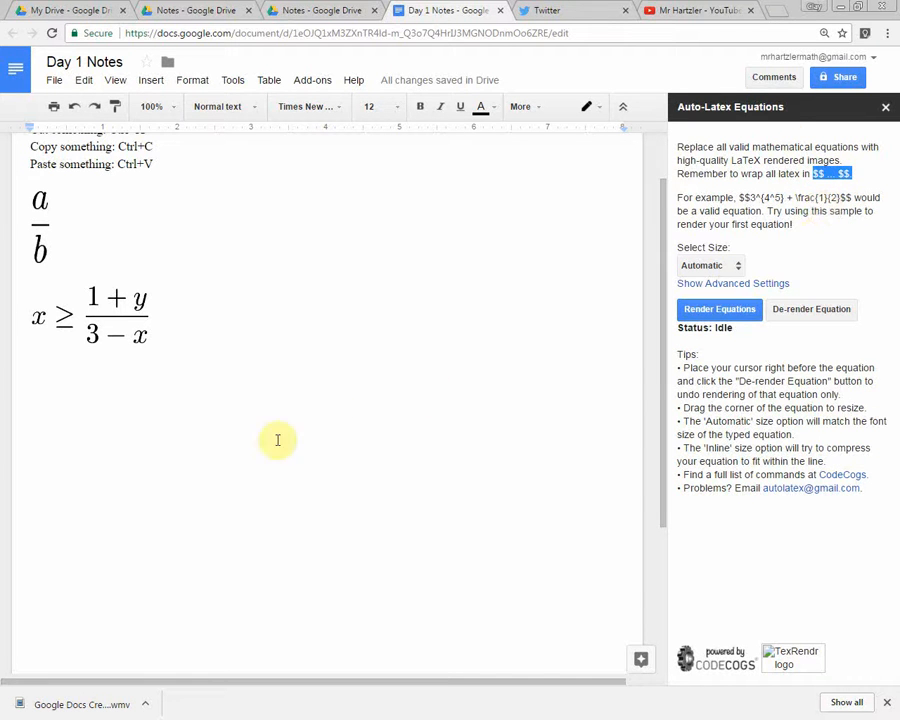
# Enter the LaTeX equation $$3^{4x}+2x^3-_nC_r$$ on a blank line below the inequality.
pyautogui.click(203, 460)
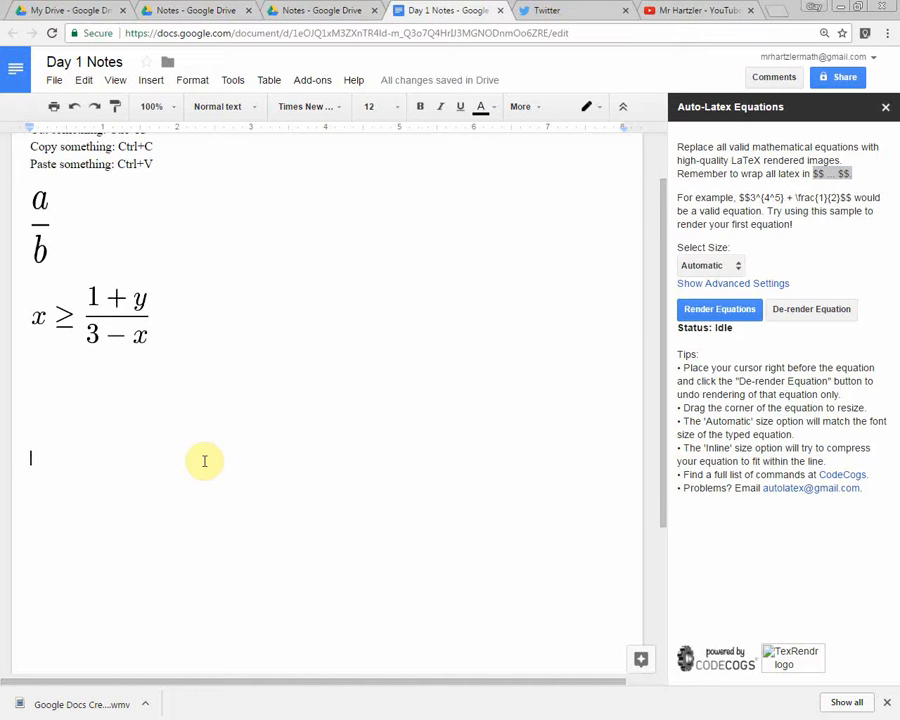
pyautogui.write('$')
pyautogui.write('$3^')
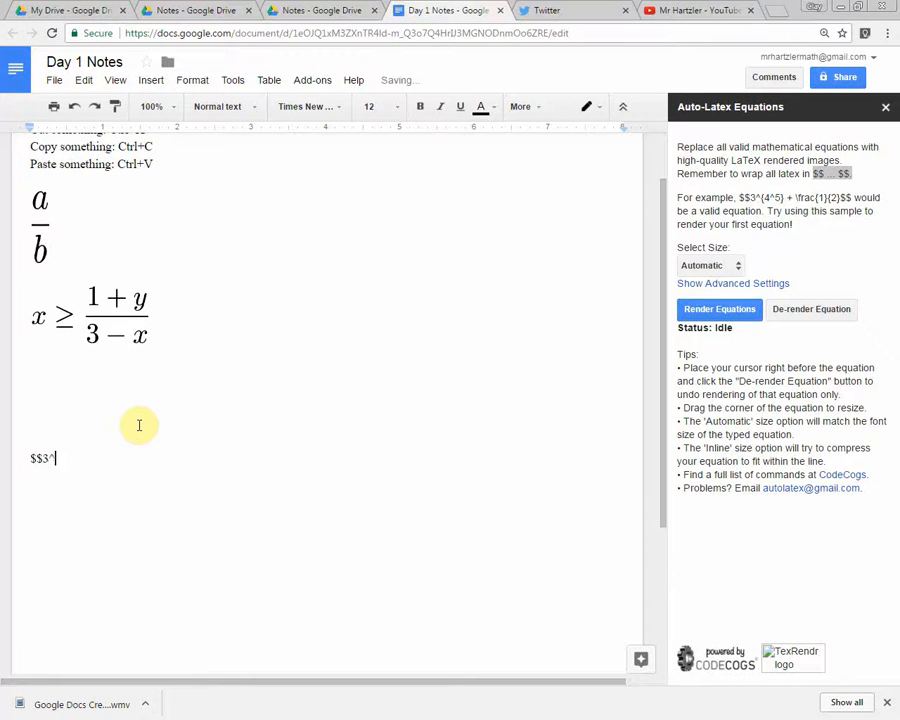
pyautogui.hotkey('ctrl', '+')
pyautogui.hotkey('ctrl', '+')
pyautogui.hotkey('ctrl', '+')
pyautogui.hotkey('ctrl', '+')
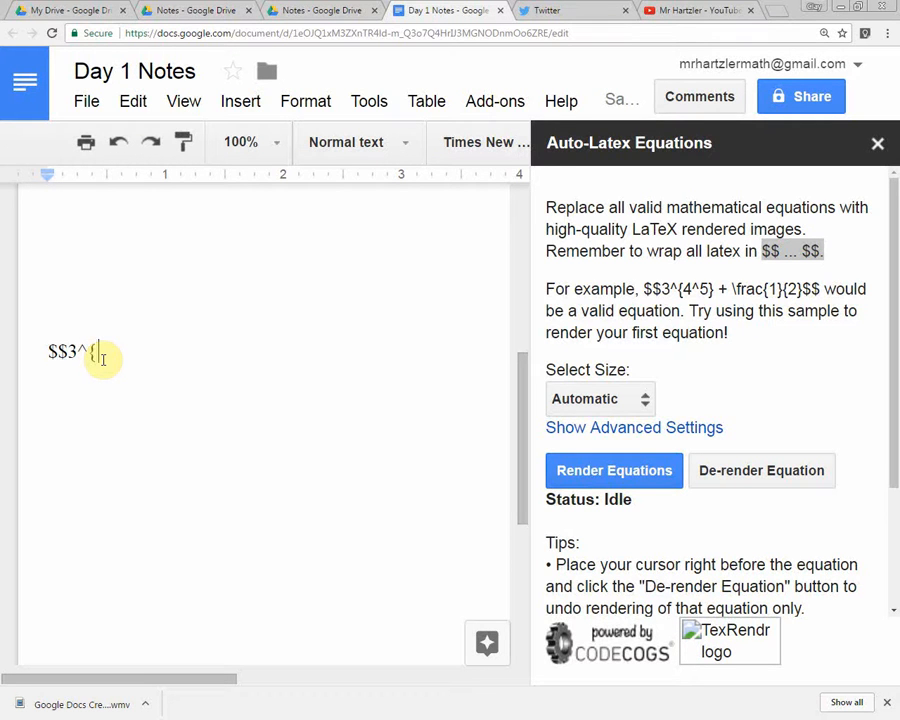
pyautogui.write('{4x}+2x^3-_')
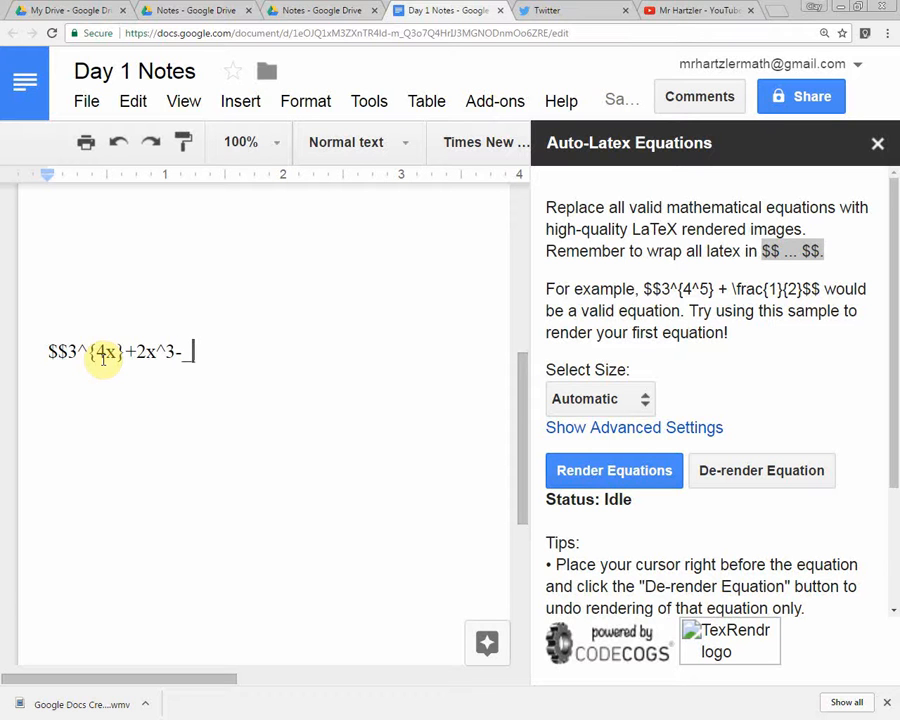
pyautogui.write('nC_r$$')
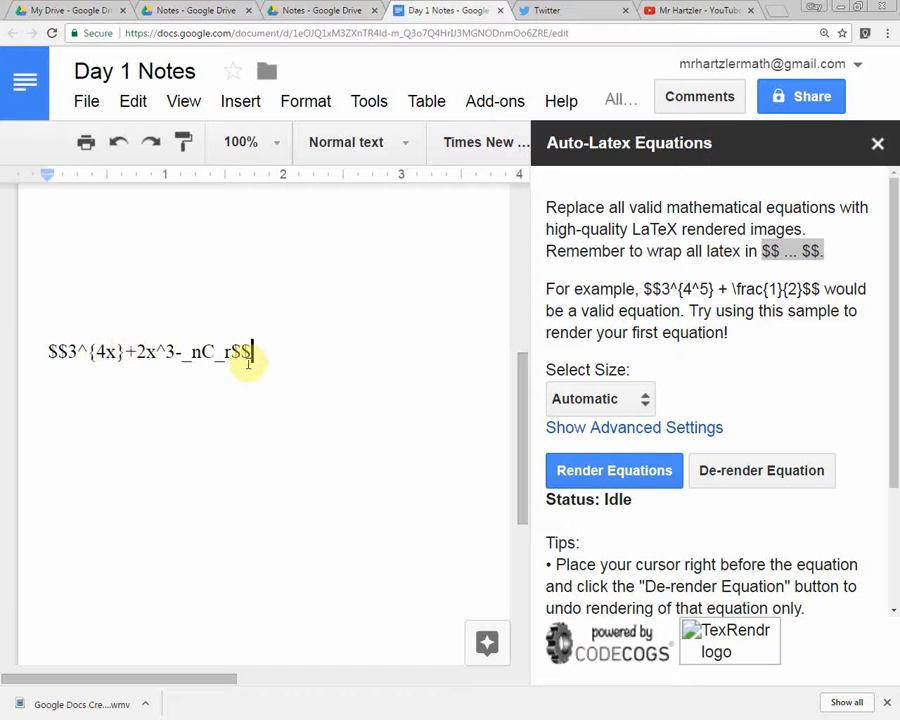
pyautogui.moveTo(50, 352); pyautogui.dragTo(314, 358)
pyautogui.click(304, 403)
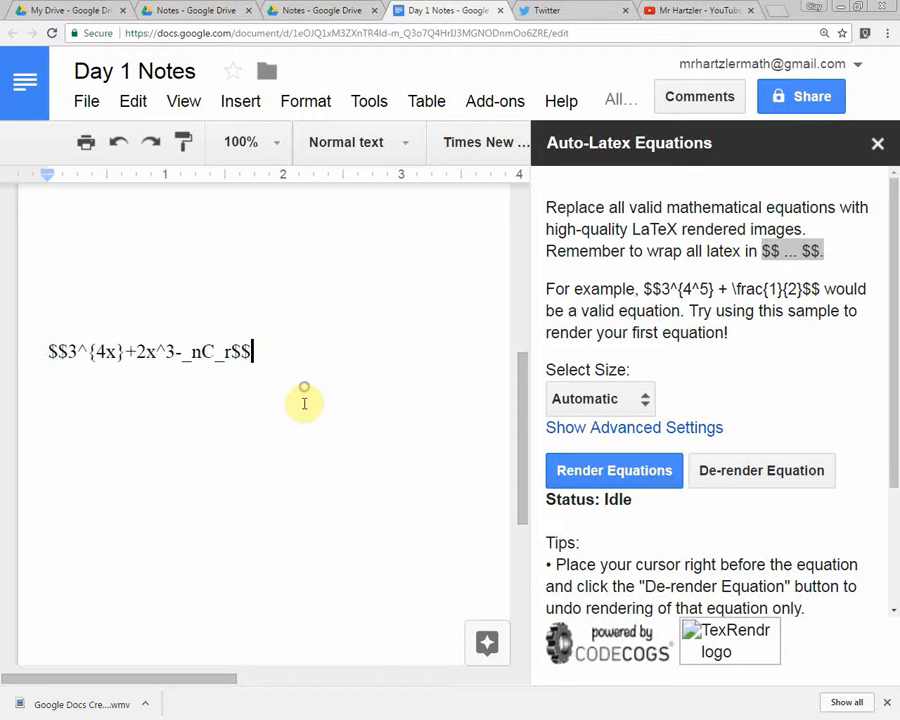
# Set the font size of the whole $$-wrapped LaTeX equation to 24.
pyautogui.hotkey('ctrl', '-')
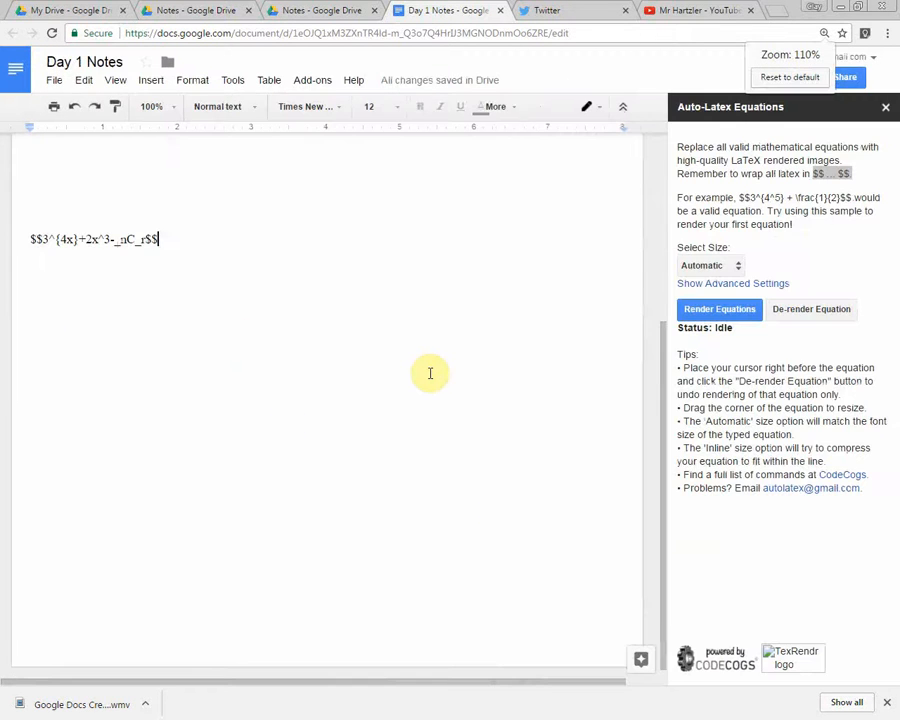
pyautogui.scroll(3, 510, 346)
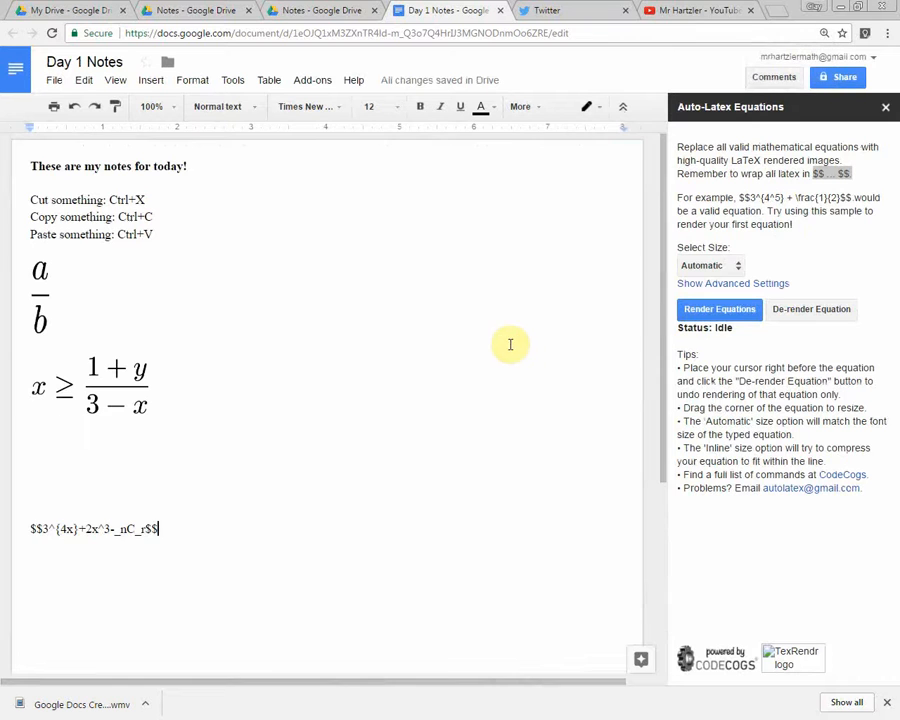
pyautogui.moveTo(158, 529); pyautogui.dragTo(45, 530)
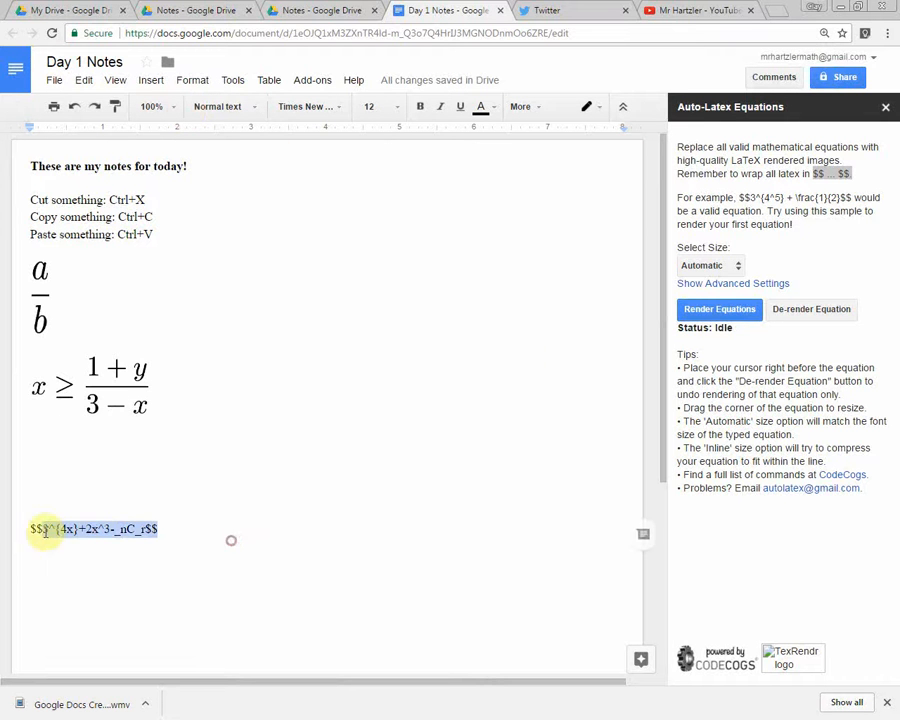
pyautogui.click(368, 107)
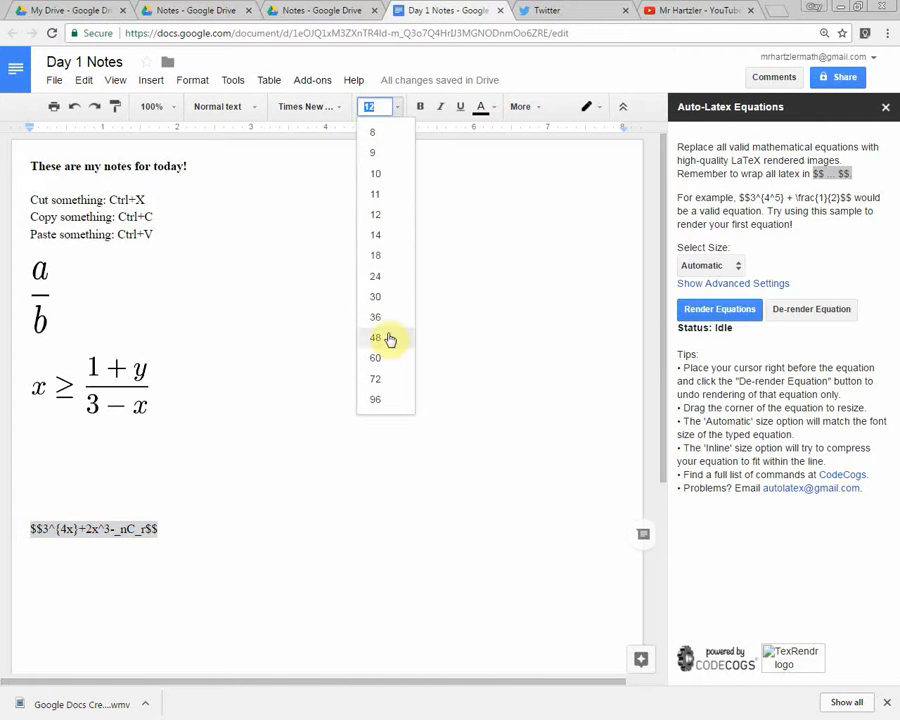
pyautogui.click(381, 280)
pyautogui.click(430, 536)
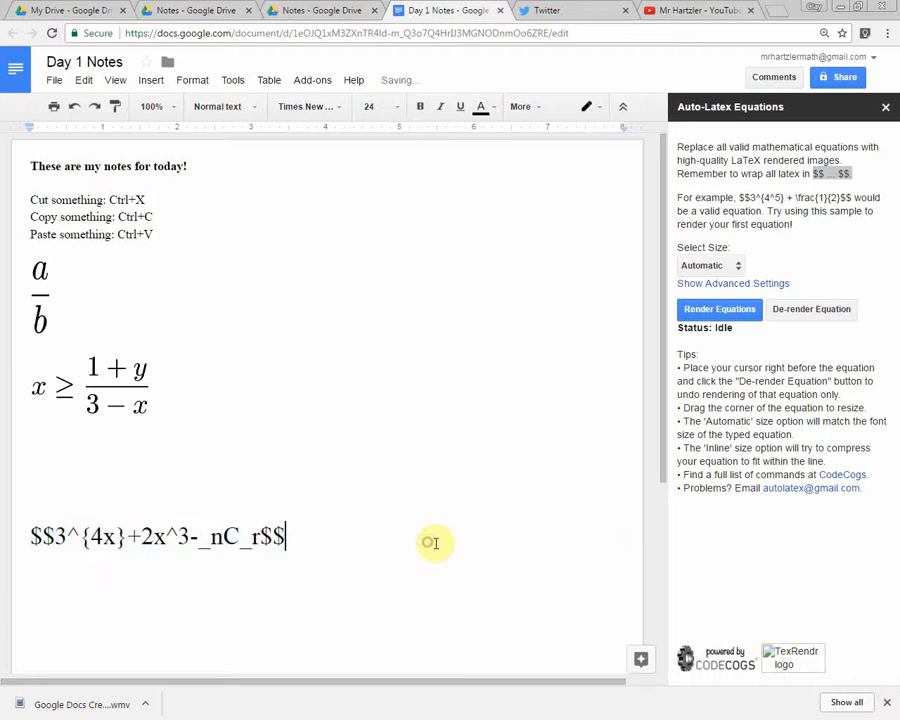
# Render the $$-wrapped equation with Auto-Latex Equations, keeping the size option at Automatic.
pyautogui.moveTo(32, 535); pyautogui.dragTo(265, 545)
pyautogui.click(268, 570)
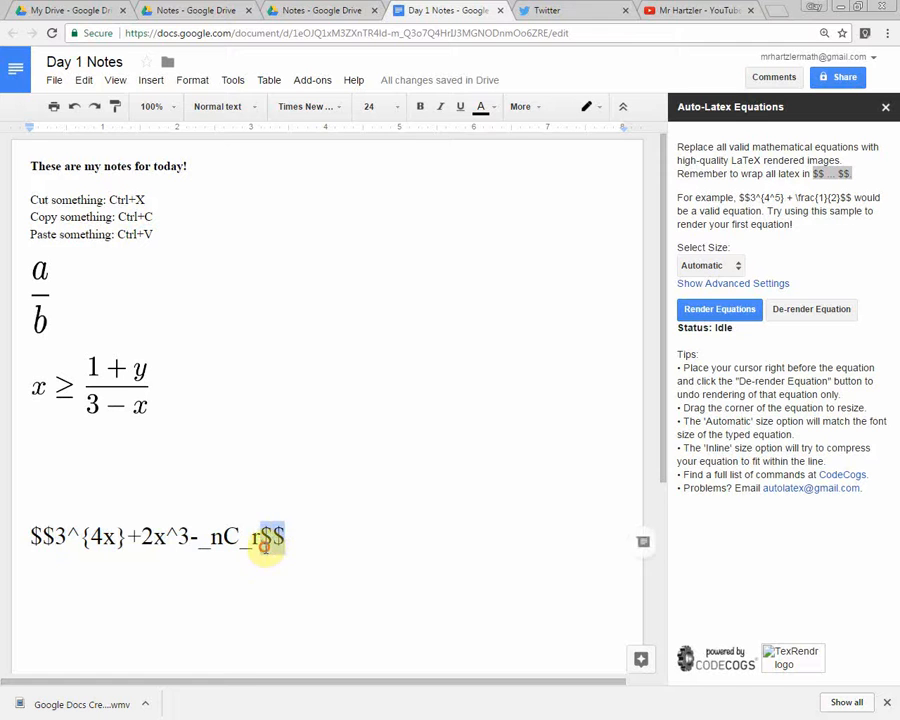
pyautogui.click(355, 531)
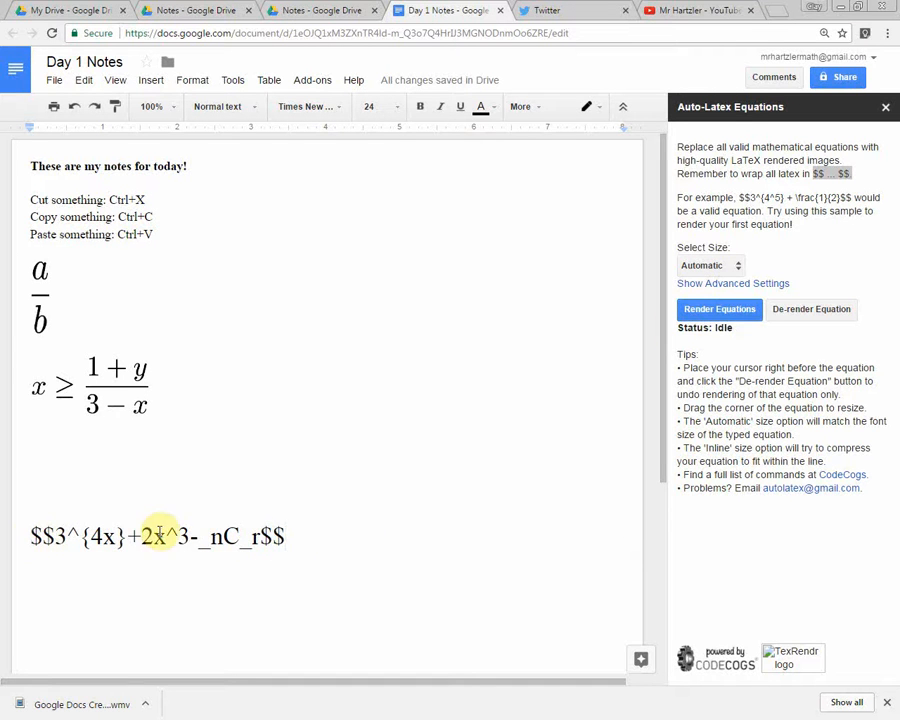
pyautogui.click(731, 268)
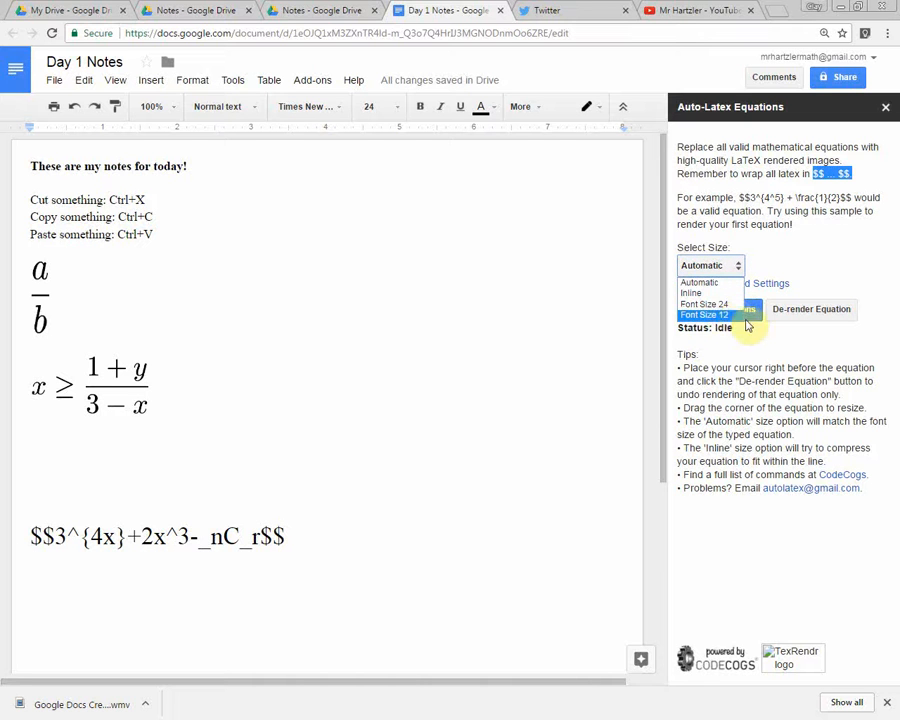
pyautogui.click(729, 286)
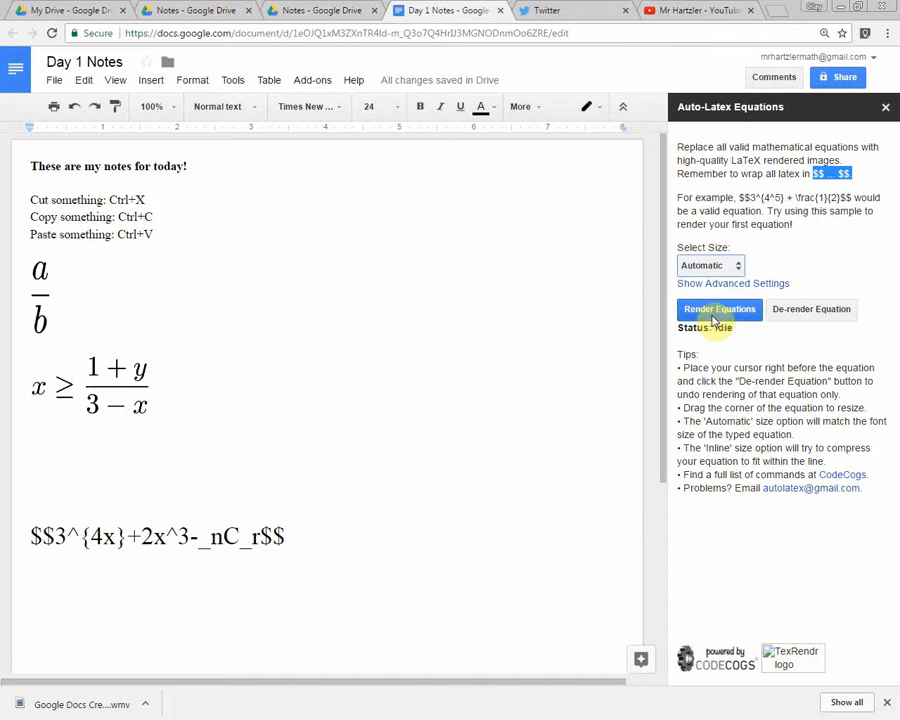
pyautogui.click(714, 320)
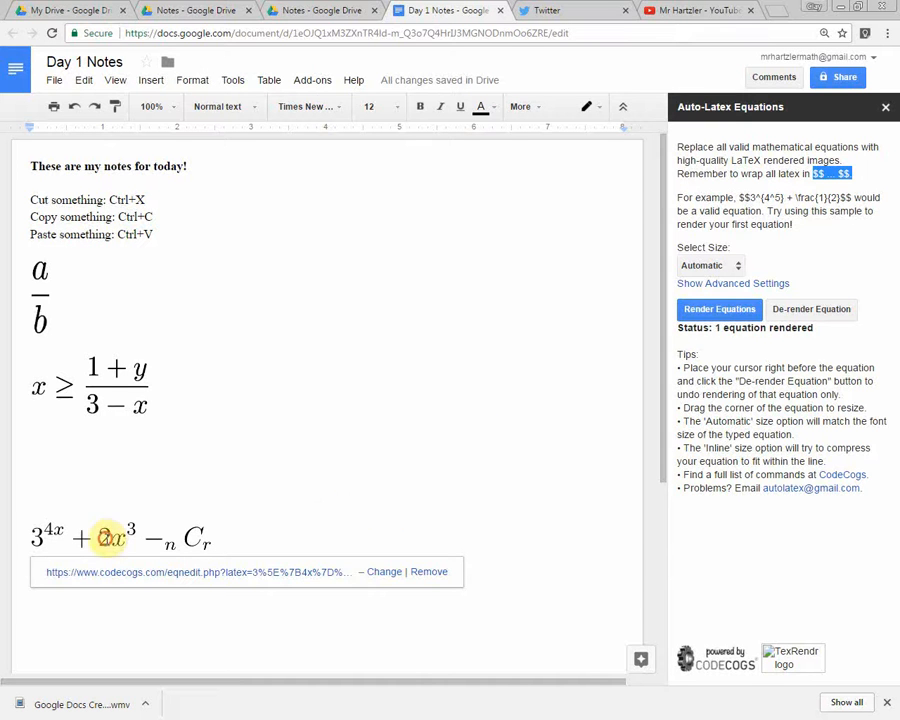
pyautogui.click(104, 537)
pyautogui.rightClick(145, 537)
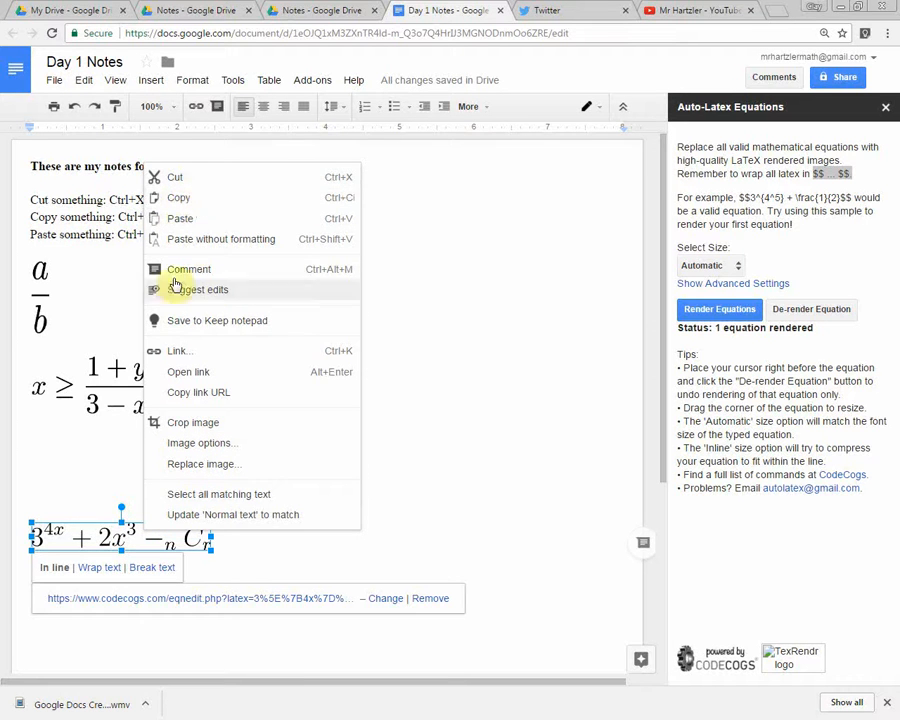
pyautogui.click(360, 464)
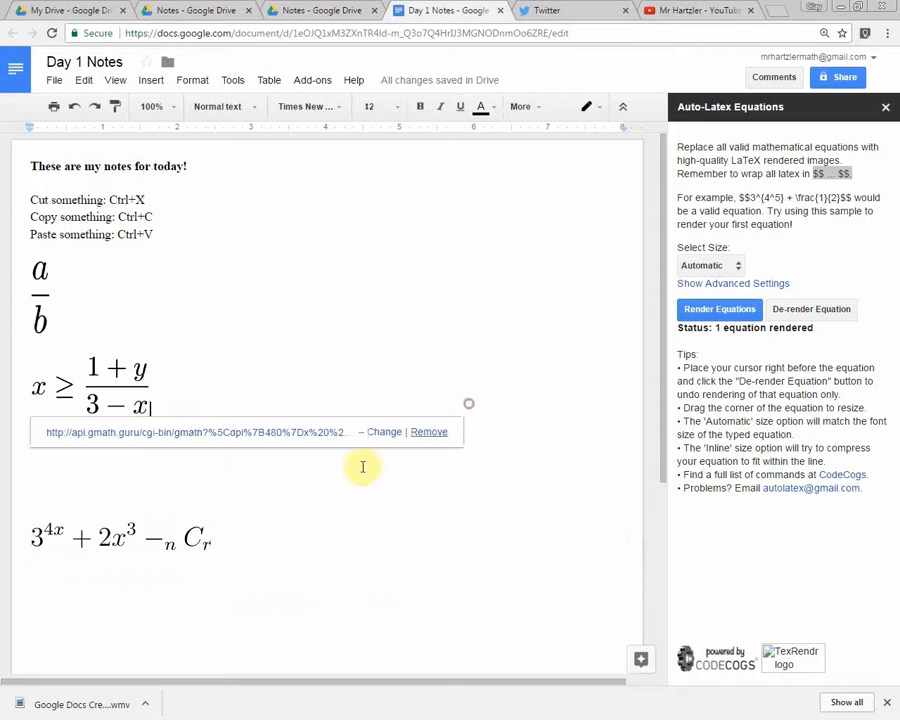
pyautogui.click(176, 542)
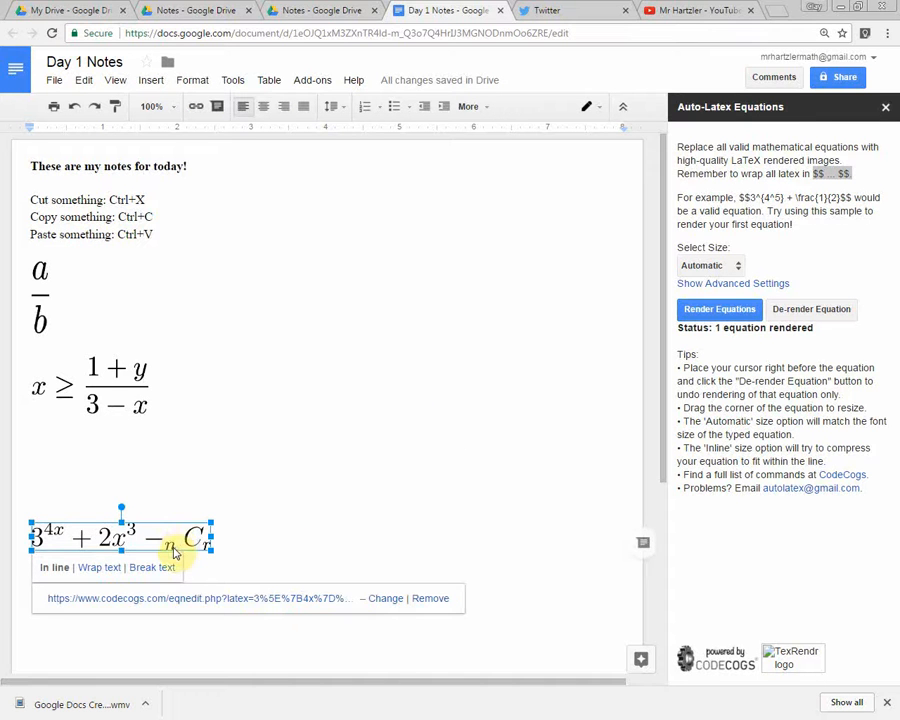
pyautogui.click(368, 530)
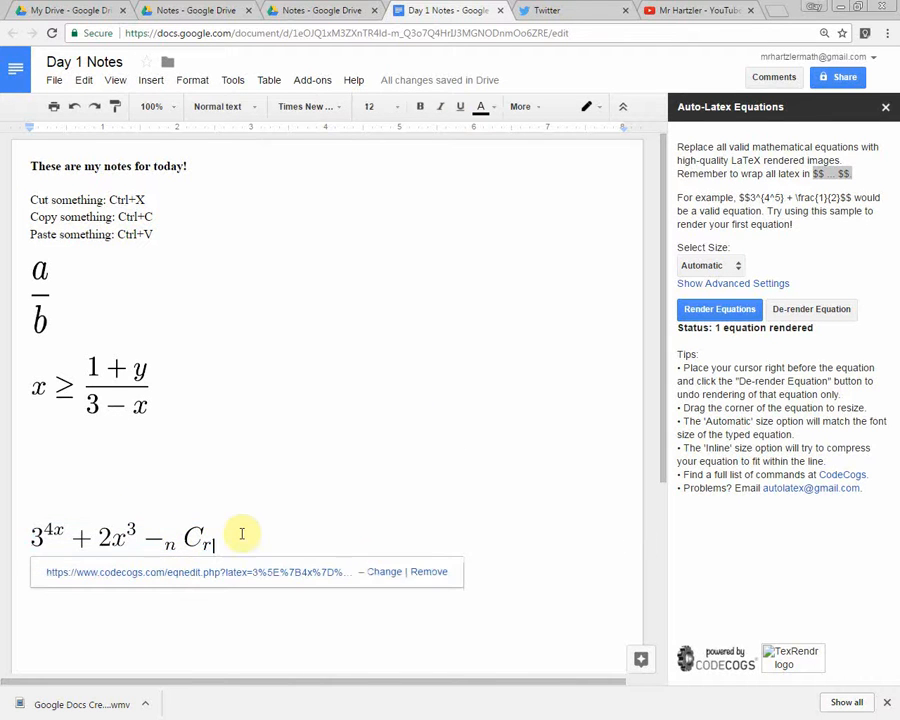
# Enlarge the rendered equation image proportionally, then reduce it to about 3.8 inches wide.
pyautogui.click(205, 541)
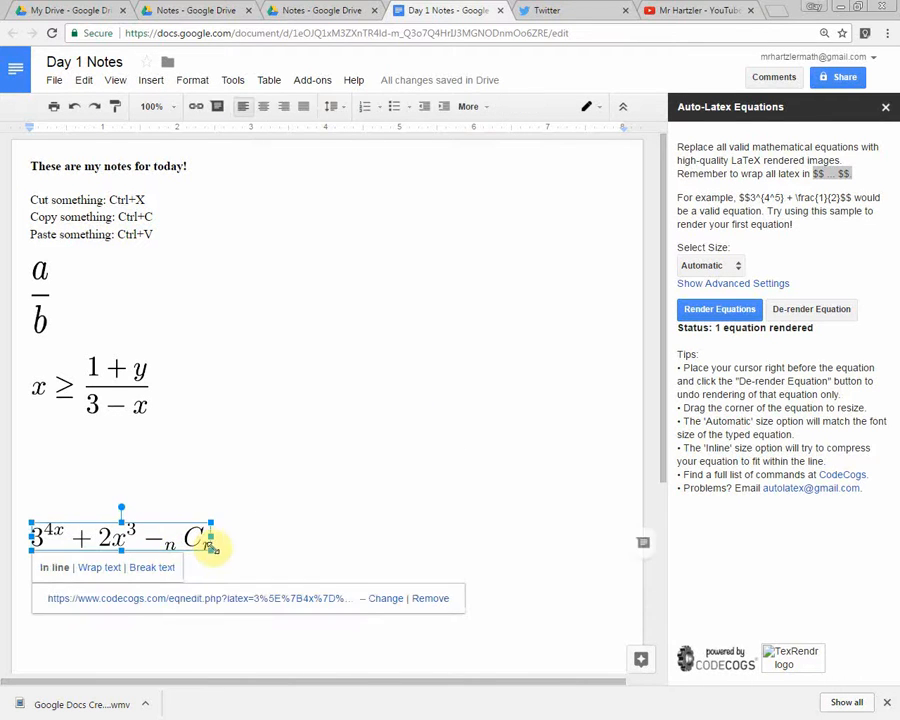
pyautogui.moveTo(212, 549); pyautogui.dragTo(410, 578)
pyautogui.click(304, 460)
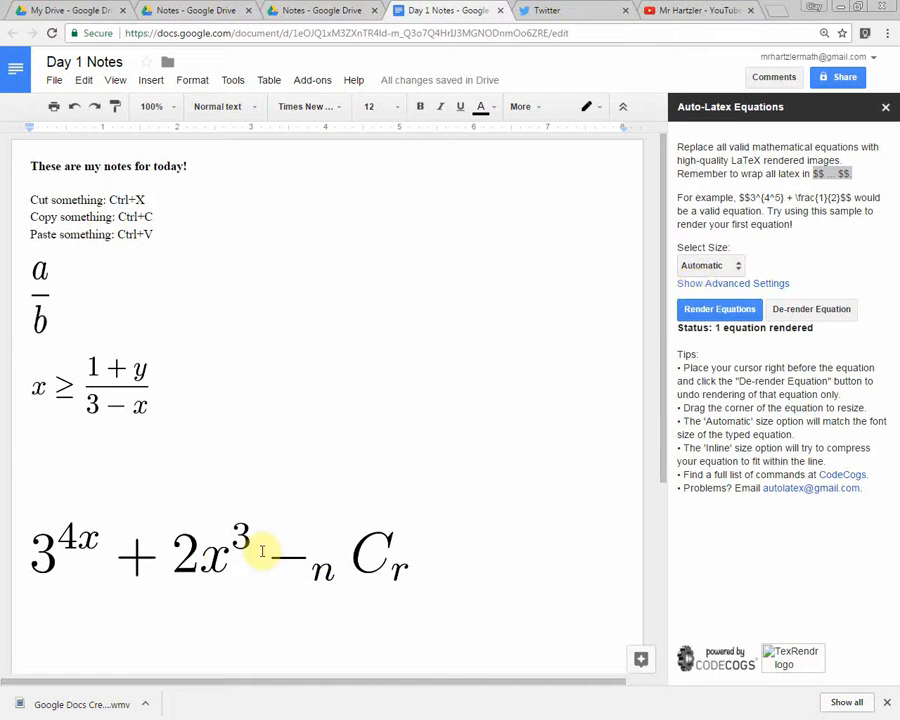
pyautogui.click(222, 567)
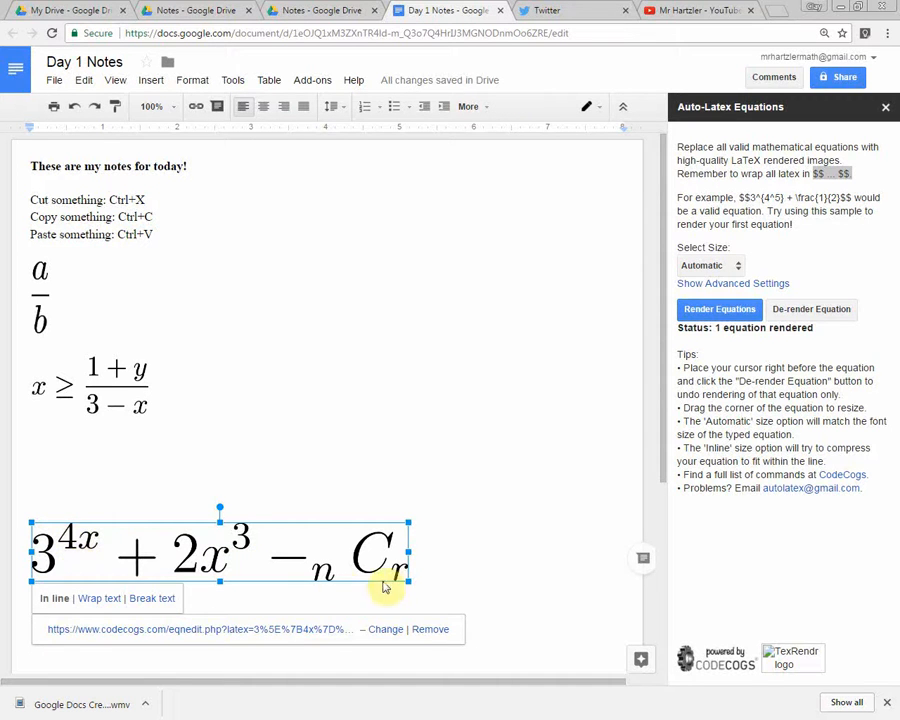
pyautogui.moveTo(408, 579); pyautogui.dragTo(316, 570)
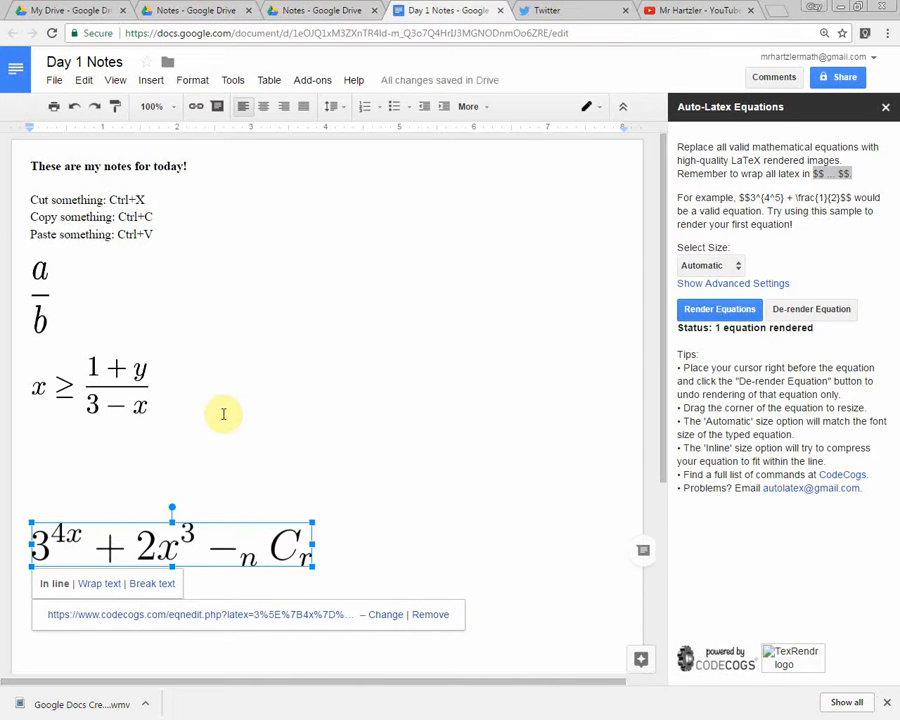
# De-render the equation back to LaTeX and add \frac{1}{2 after _nC_r, before the closing $$.
pyautogui.press('Left')
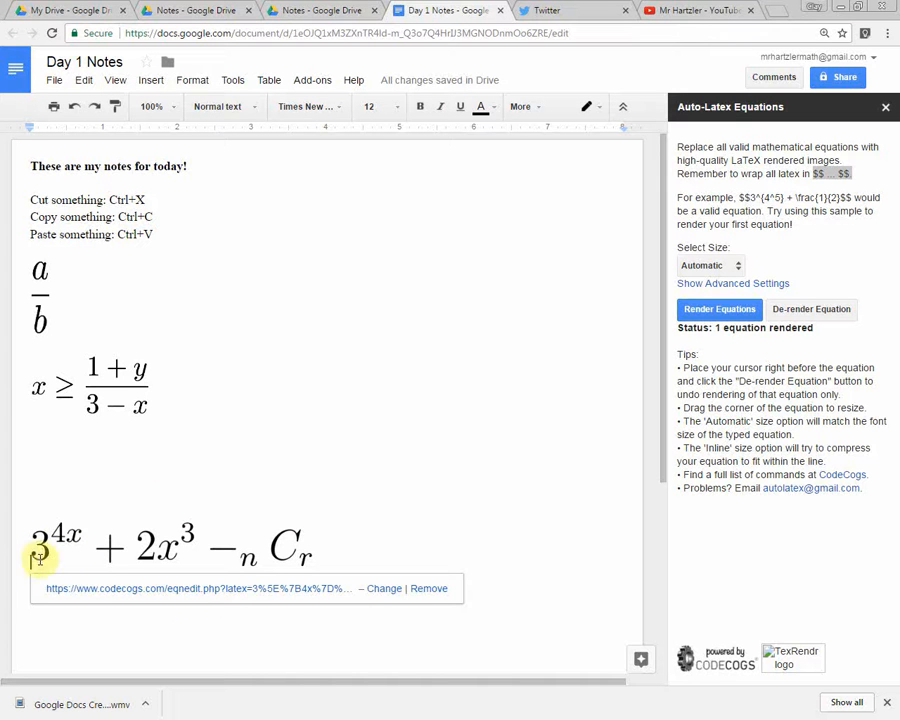
pyautogui.click(827, 312)
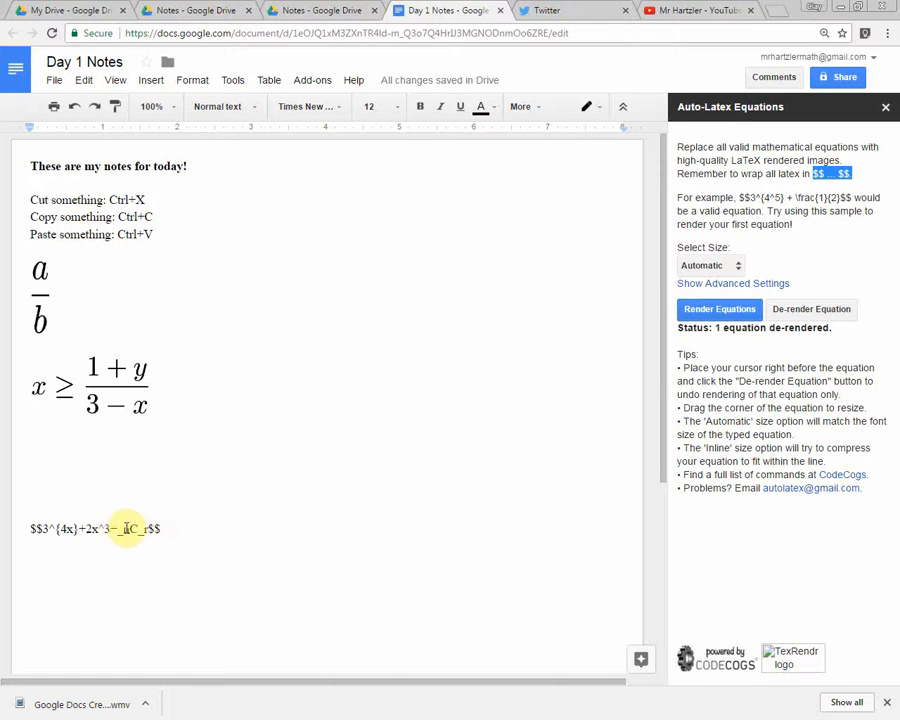
pyautogui.click(148, 529)
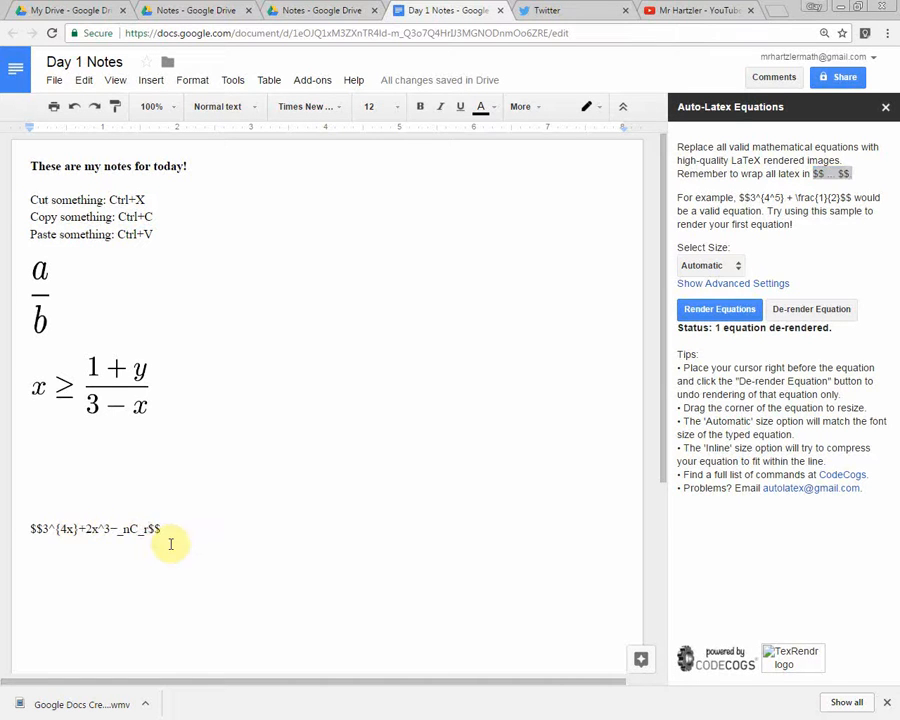
pyautogui.write('+')
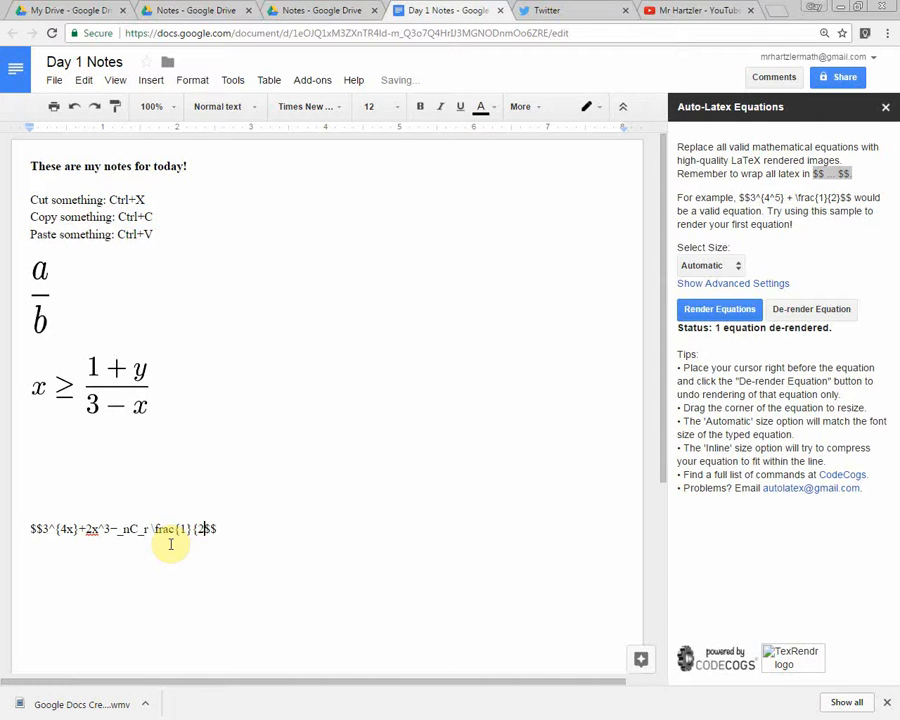
# Try to render the edited equation and resize its image to fit within the page width.
pyautogui.click(718, 309)
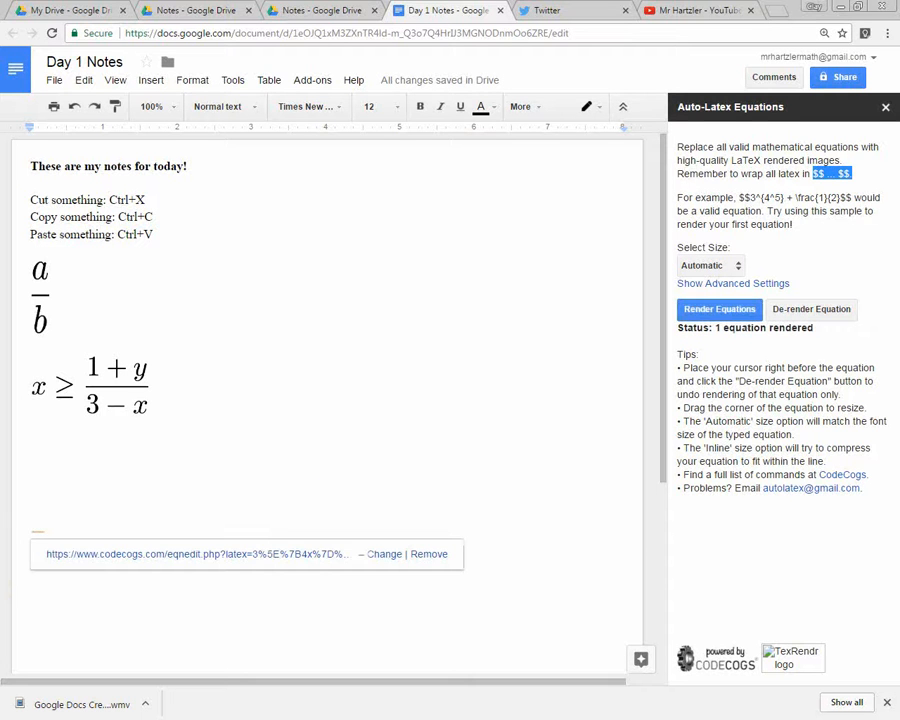
pyautogui.click(37, 530)
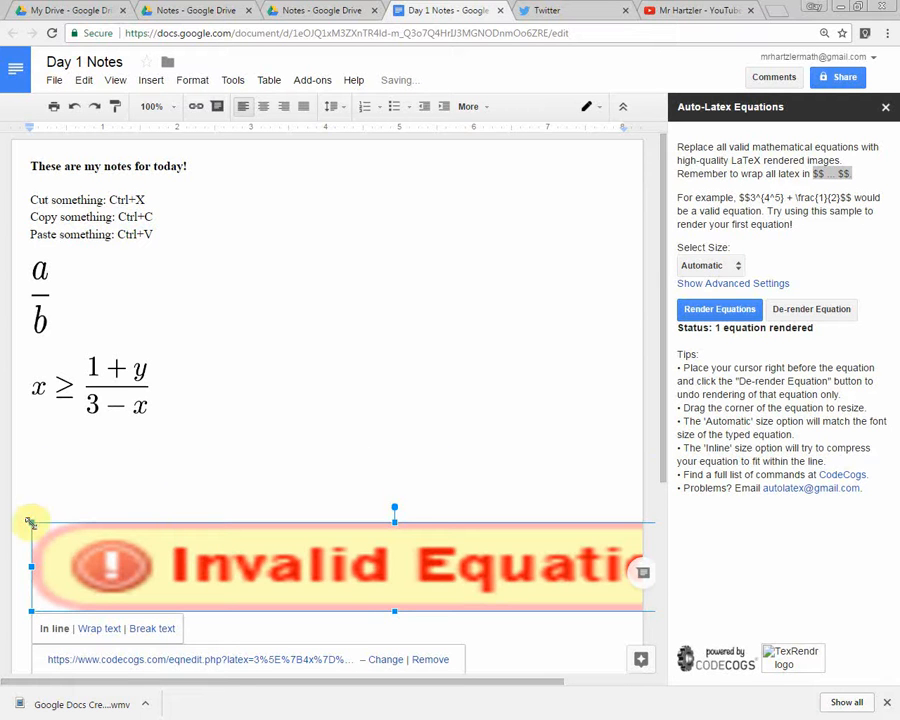
pyautogui.moveTo(30, 521); pyautogui.dragTo(370, 616)
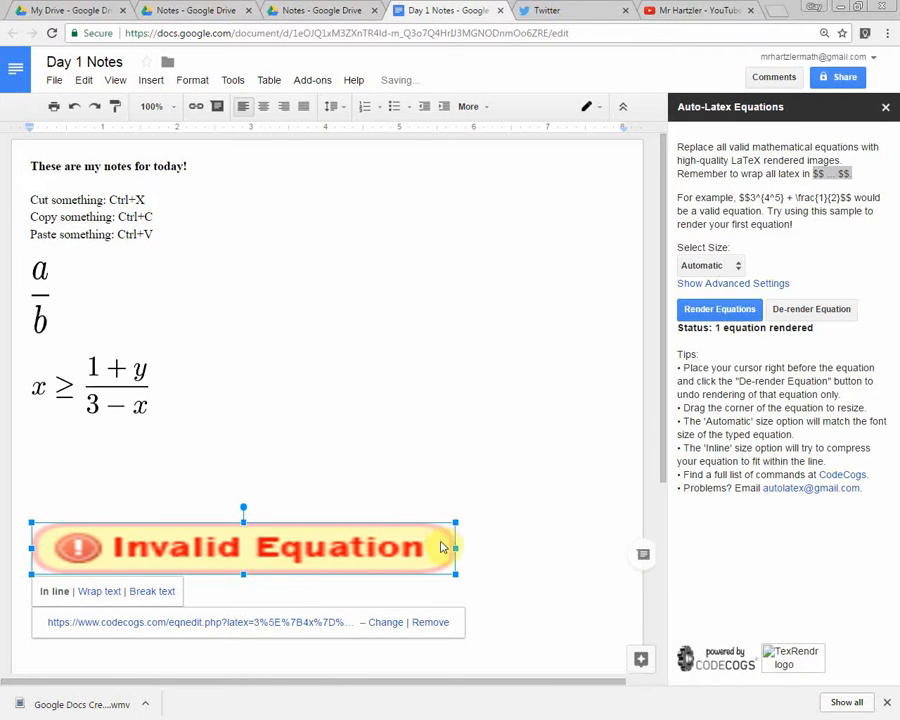
# De-render the equation and add the missing closing brace so the fraction reads \frac{1}{2}.
pyautogui.press('Left')
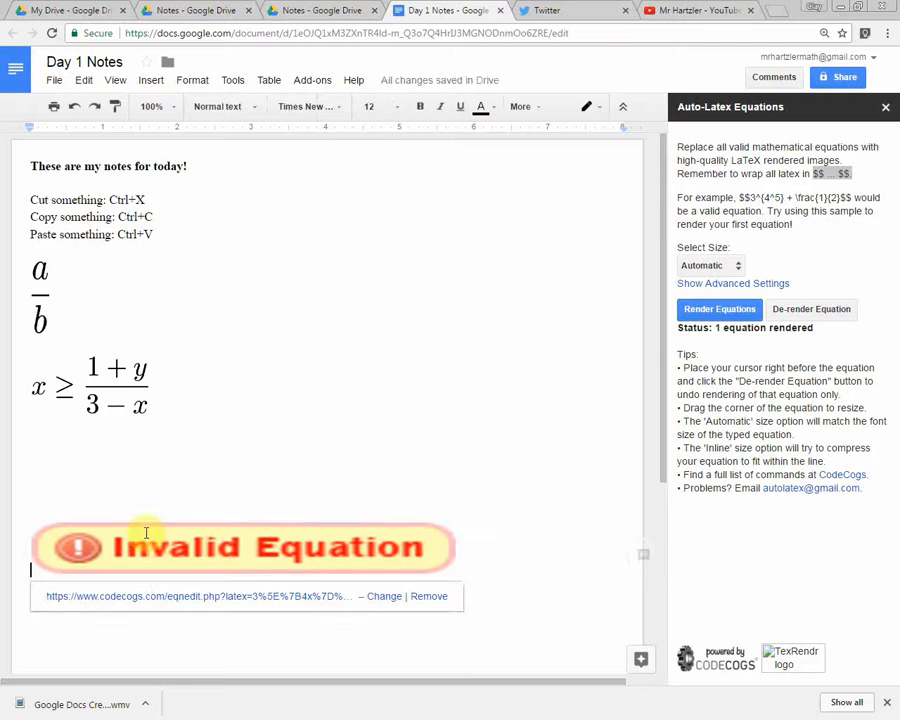
pyautogui.click(800, 310)
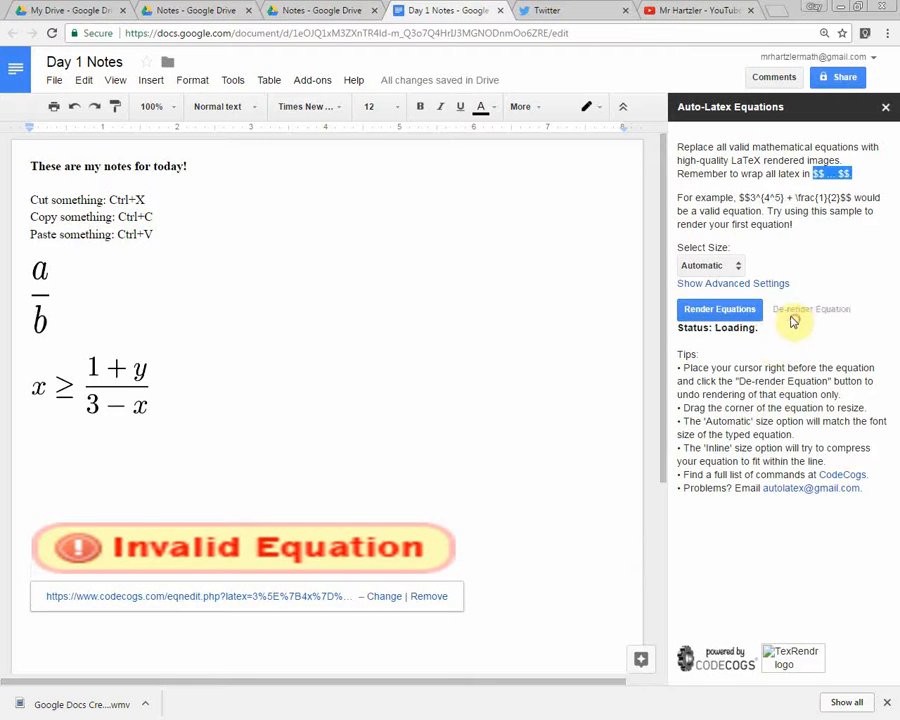
pyautogui.click(204, 529)
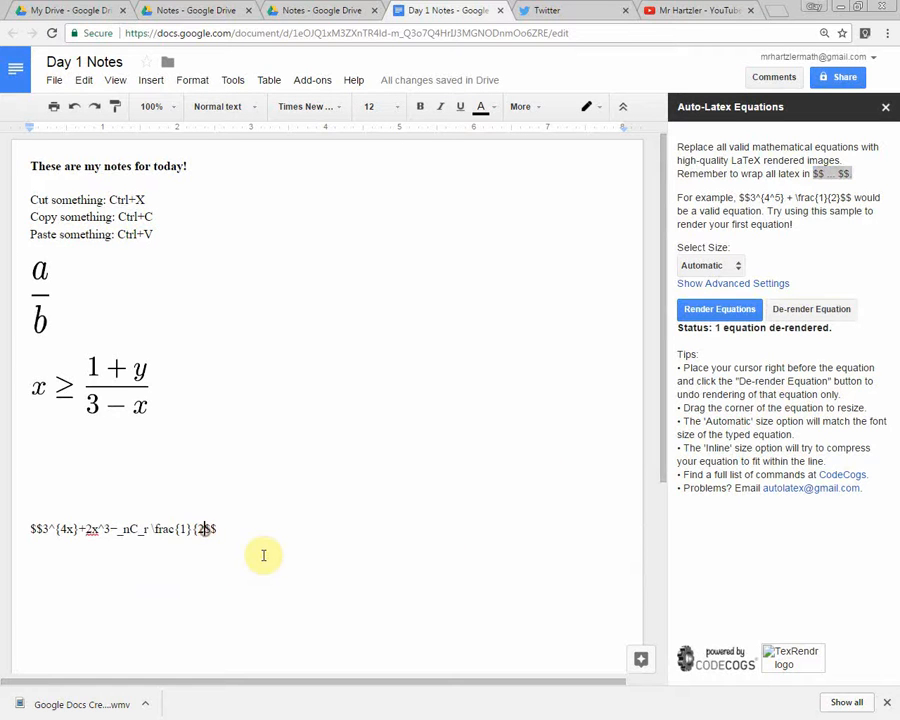
pyautogui.write('}')
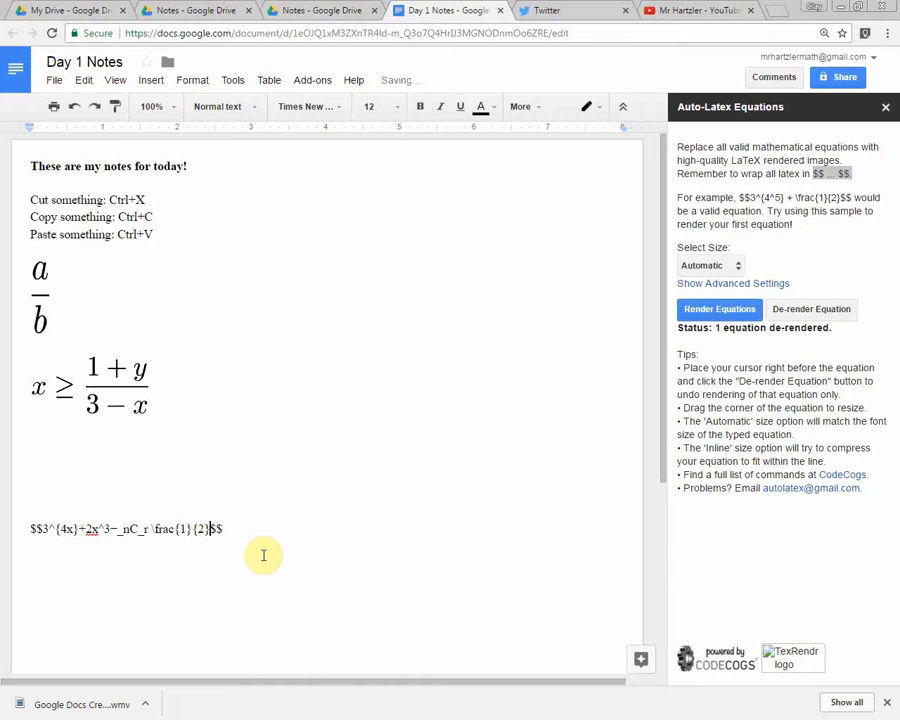
# Render the corrected equation and enlarge its image to about 3.5 inches wide.
pyautogui.click(697, 309)
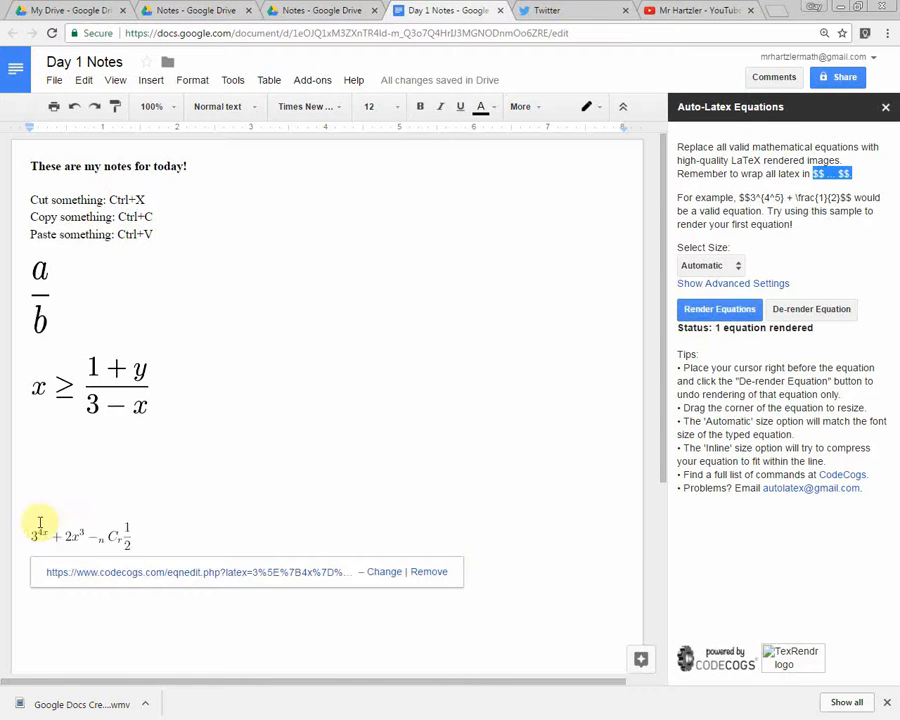
pyautogui.click(114, 532)
pyautogui.moveTo(129, 521); pyautogui.dragTo(188, 472)
pyautogui.click(782, 14)
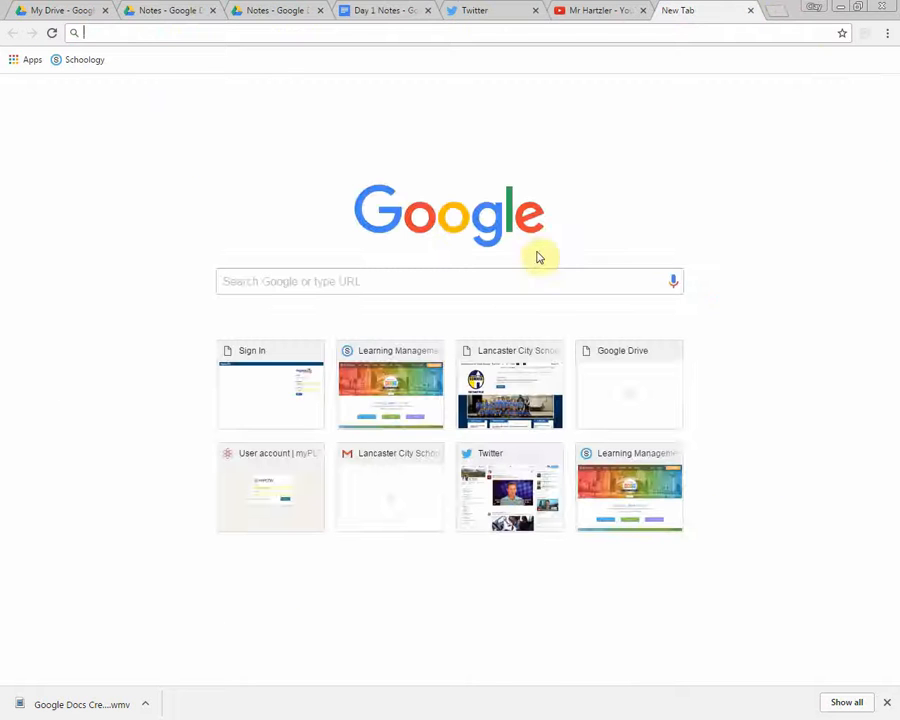
pyautogui.click(747, 12)
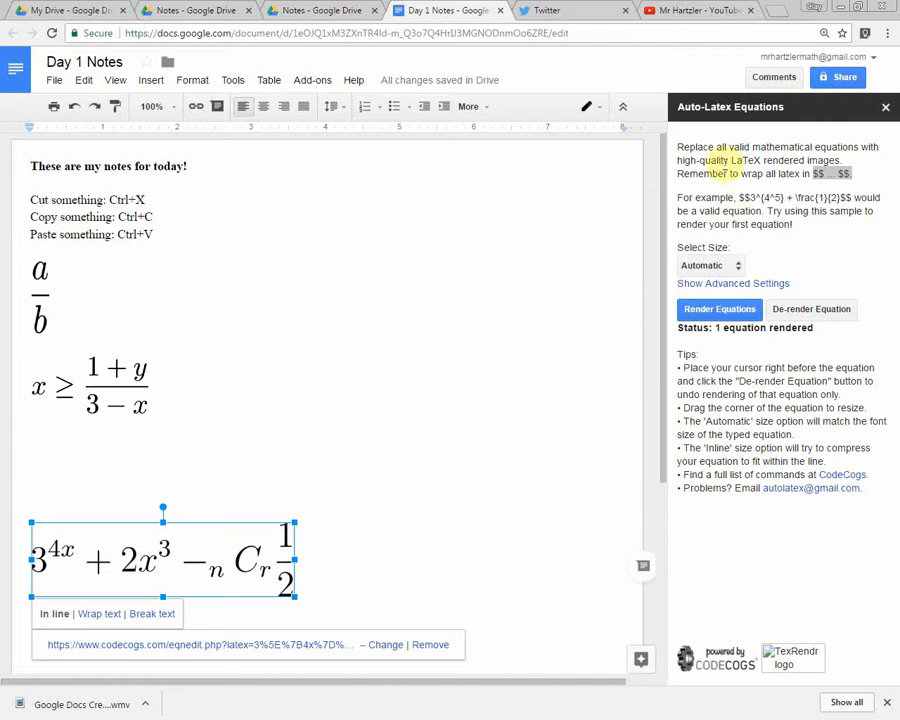
pyautogui.click(183, 303)
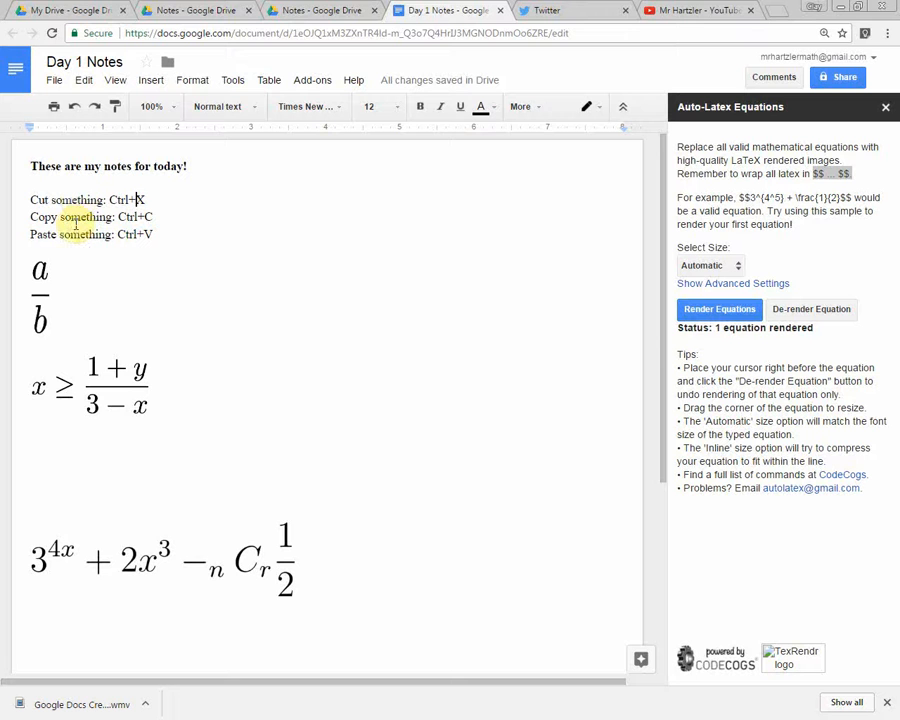
pyautogui.click(95, 370)
pyautogui.click(185, 549)
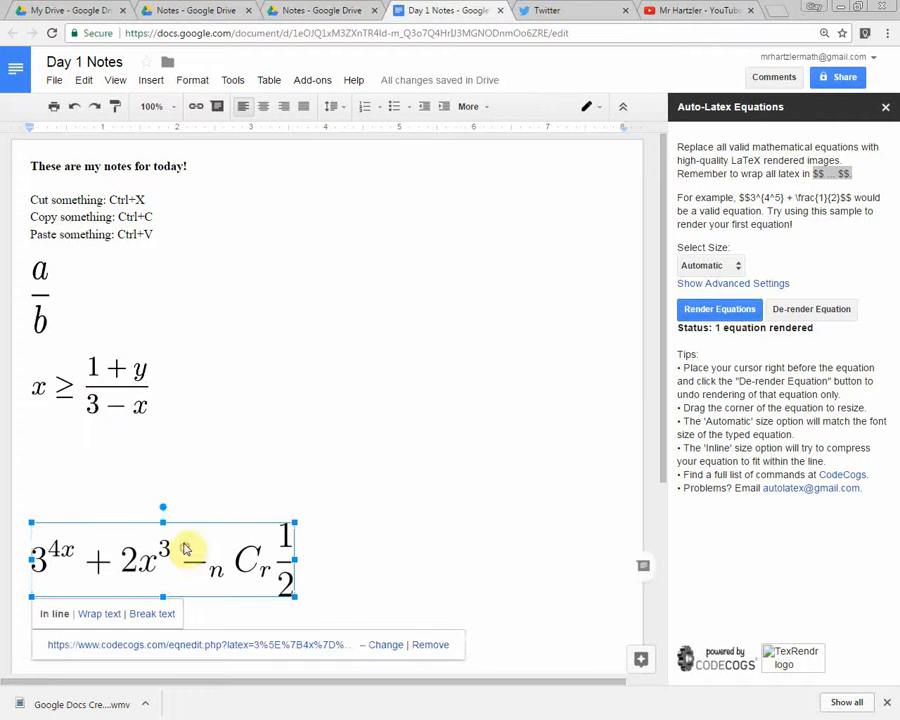
pyautogui.click(44, 290)
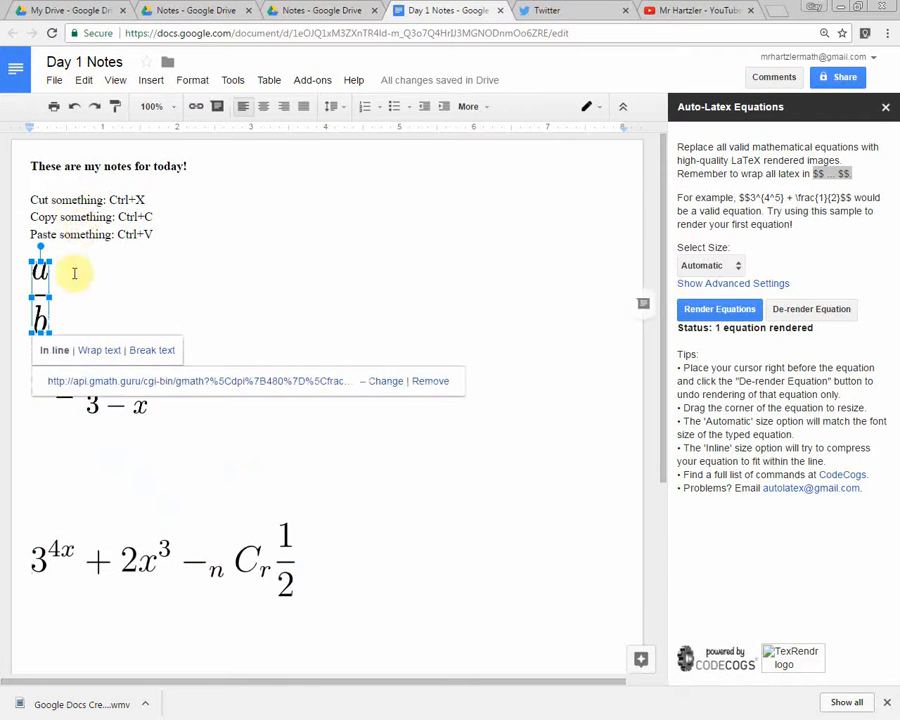
pyautogui.moveTo(327, 583); pyautogui.dragTo(25, 301)
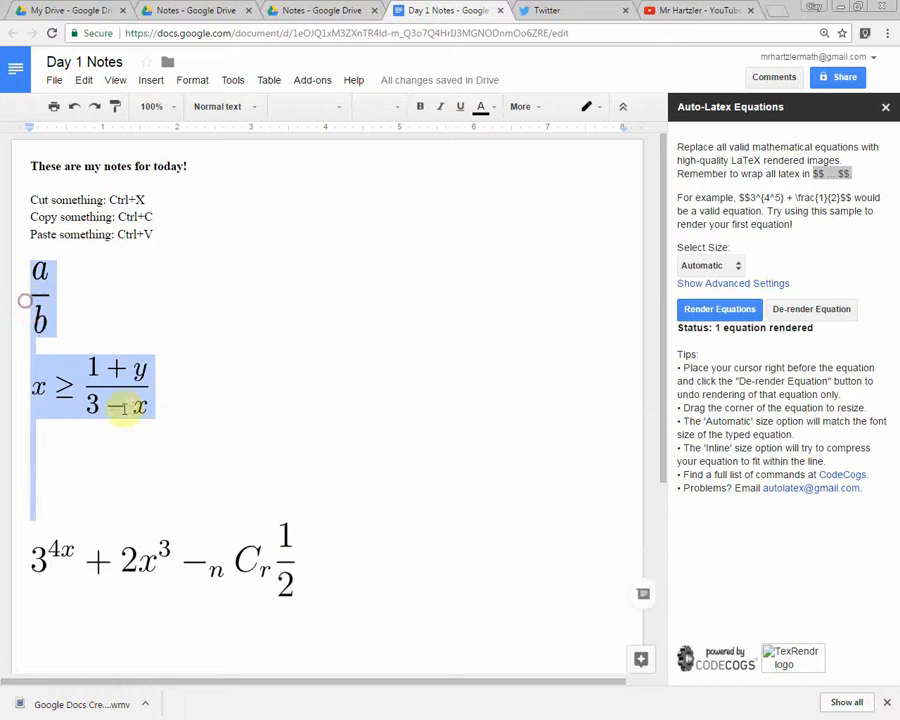